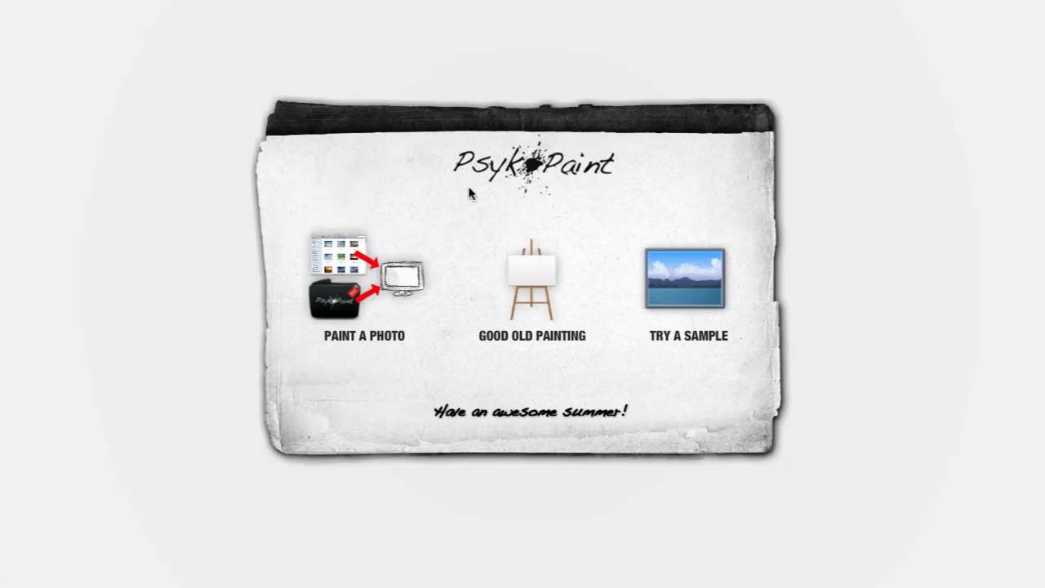
Step: Load the portrait JPEG and fill the whole canvas with the Slicer brush's flat skin tone
click(401, 279)
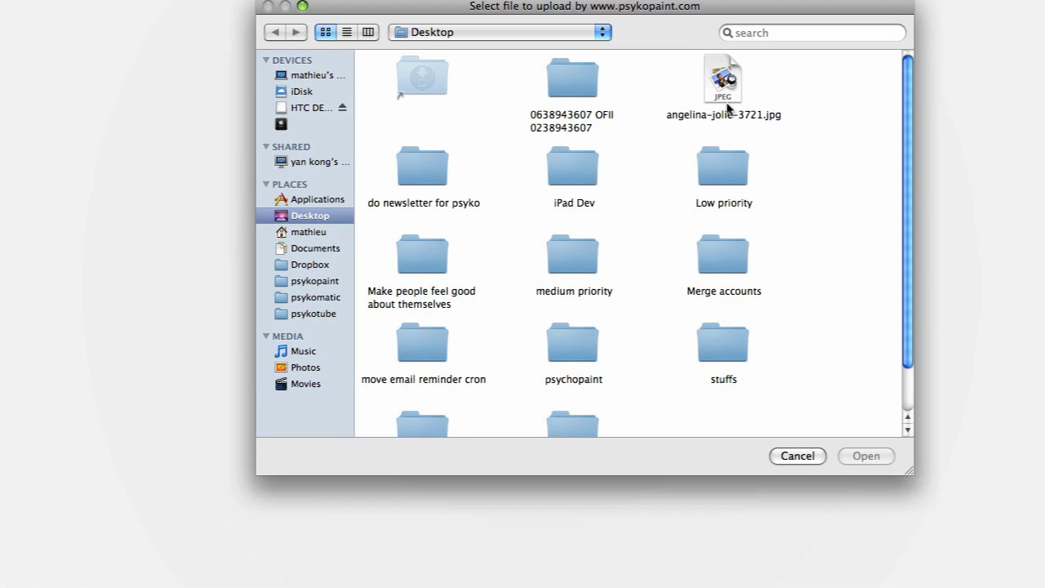
click(863, 455)
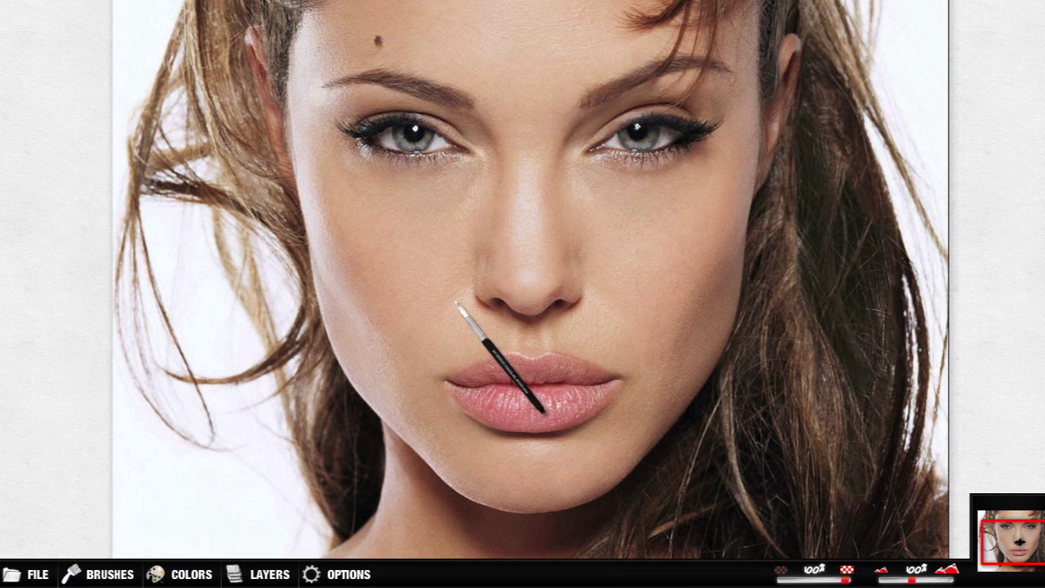
click(95, 576)
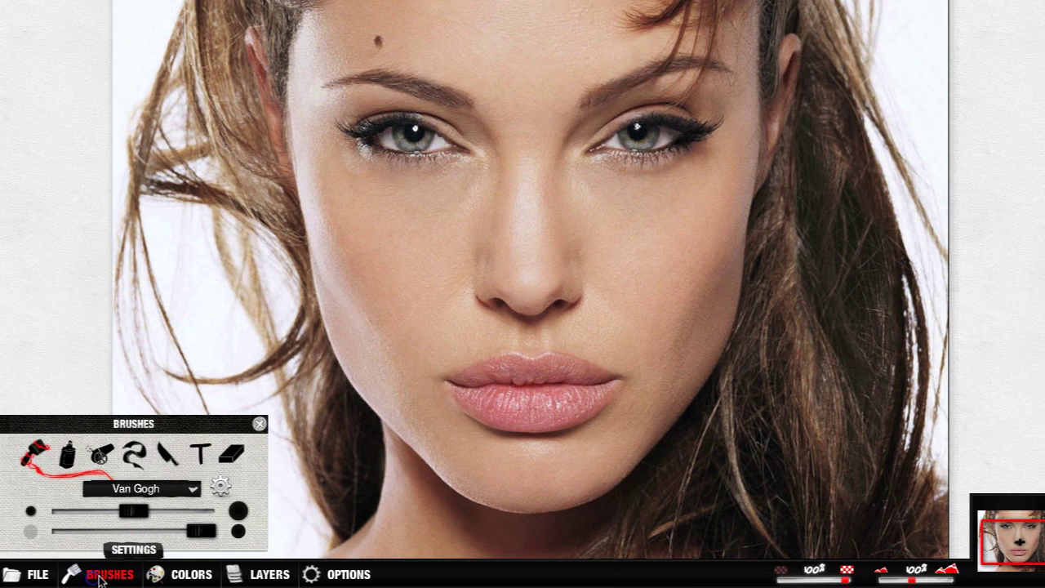
click(166, 462)
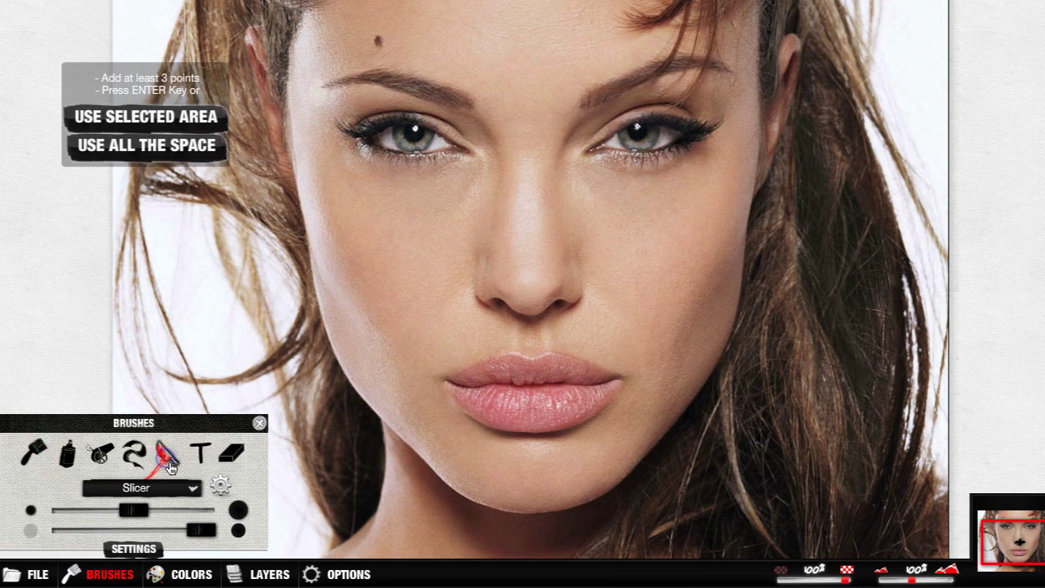
click(259, 426)
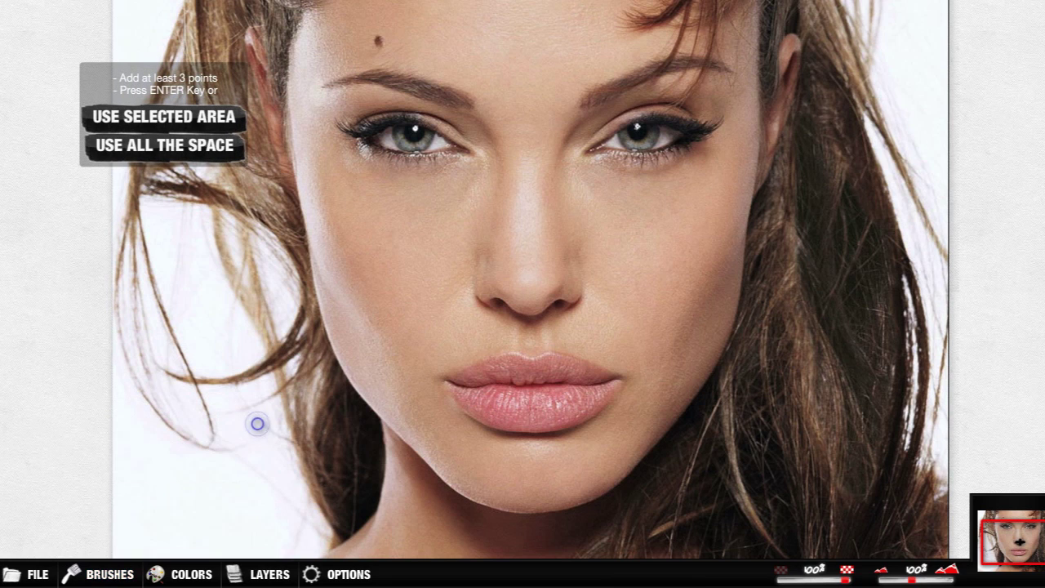
click(207, 145)
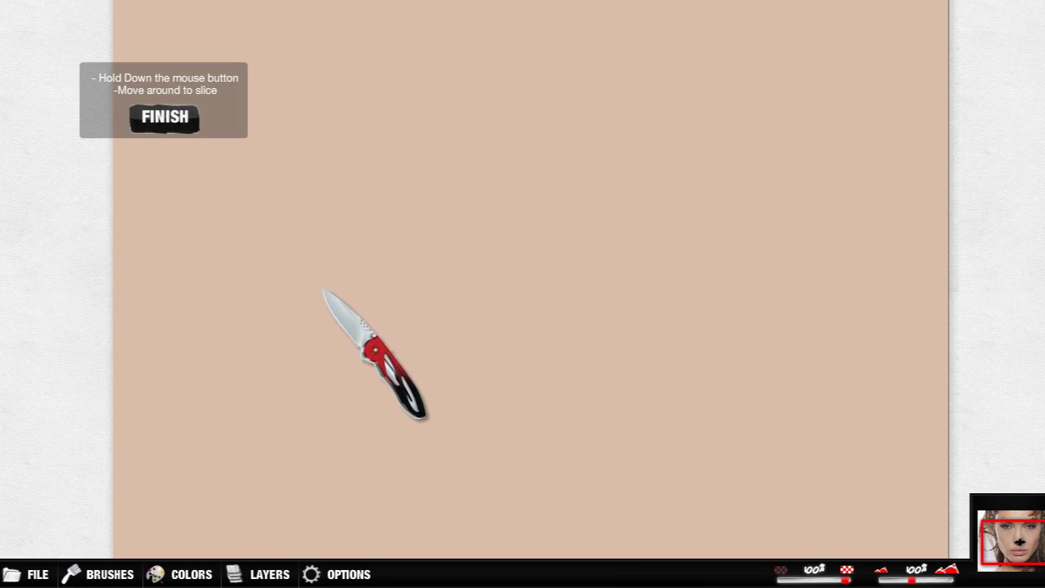
Step: Cut the canvas into large coloured polygons with four knife slices, then finish the pass
drag(339, 290, 334, 262)
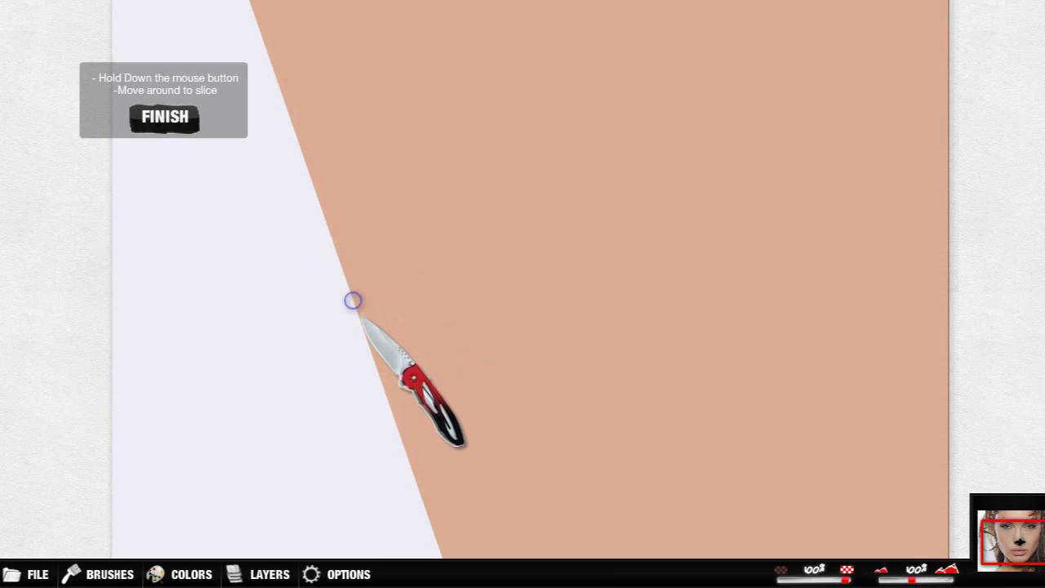
drag(606, 377, 670, 346)
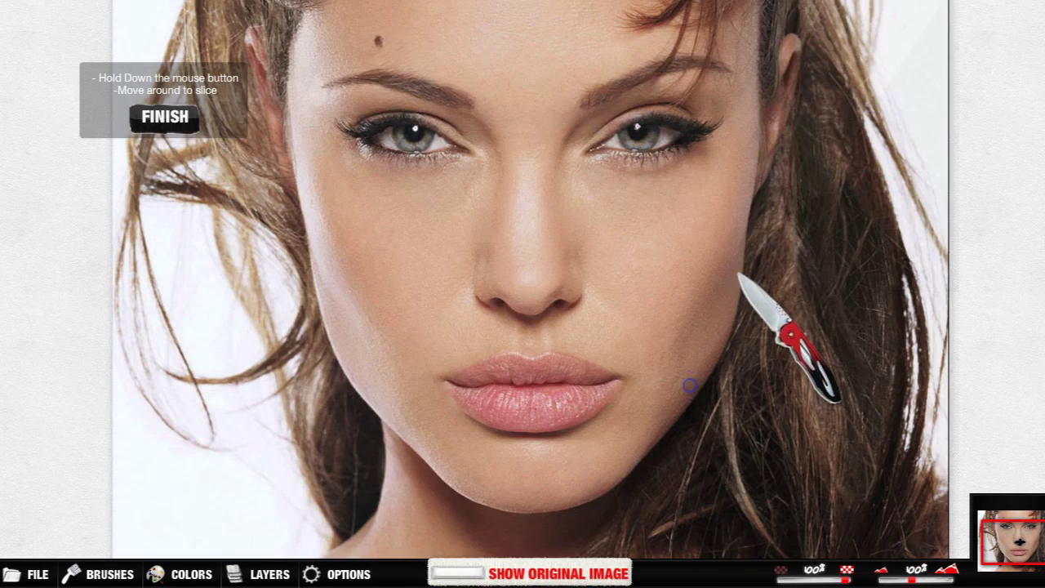
drag(693, 380, 757, 178)
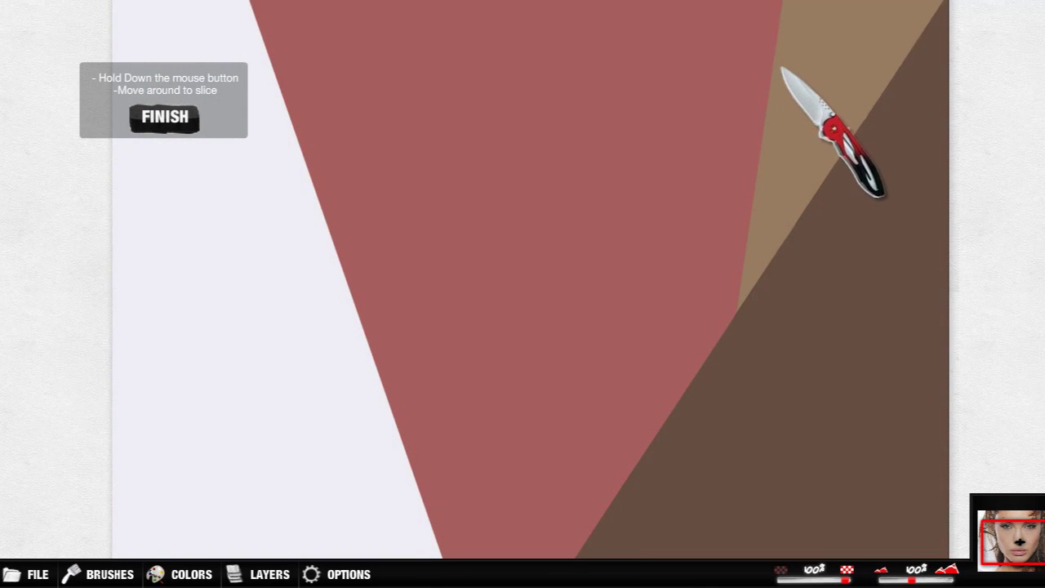
drag(782, 68, 782, 35)
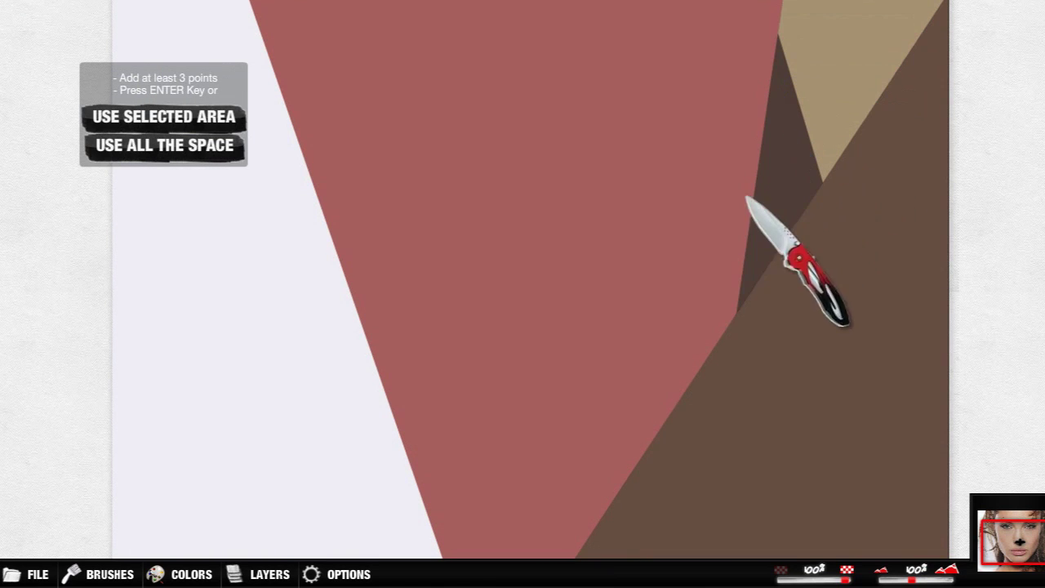
click(571, 459)
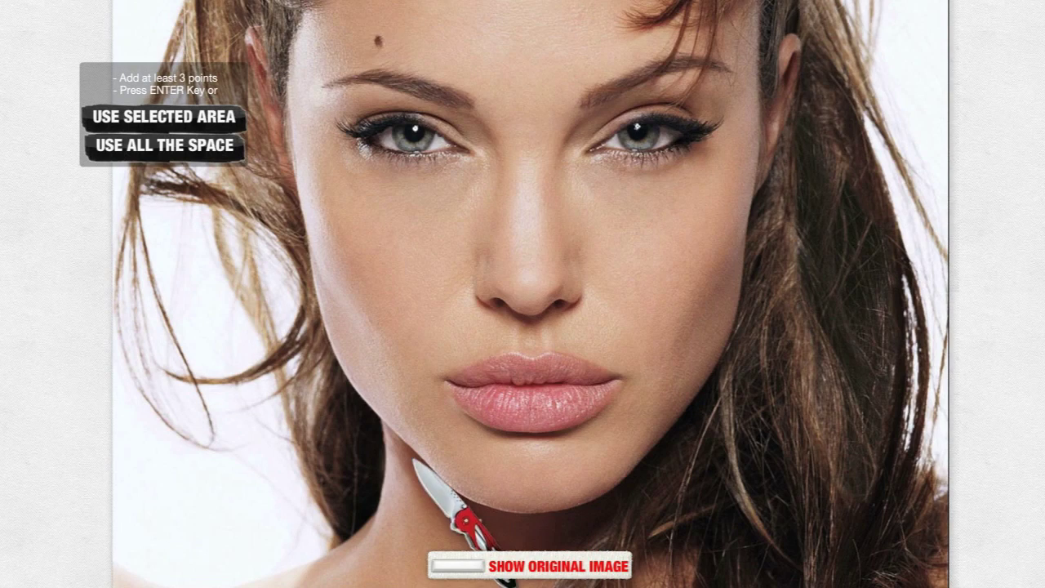
click(588, 419)
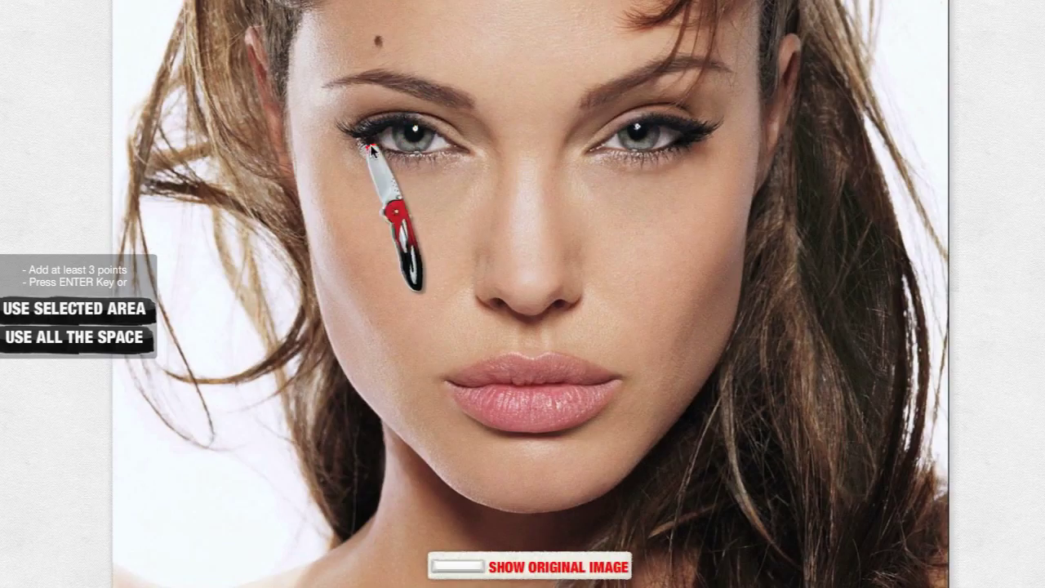
click(479, 181)
Step: Complete the outlined area with two more points and slice it
click(589, 139)
click(609, 124)
key(Return)
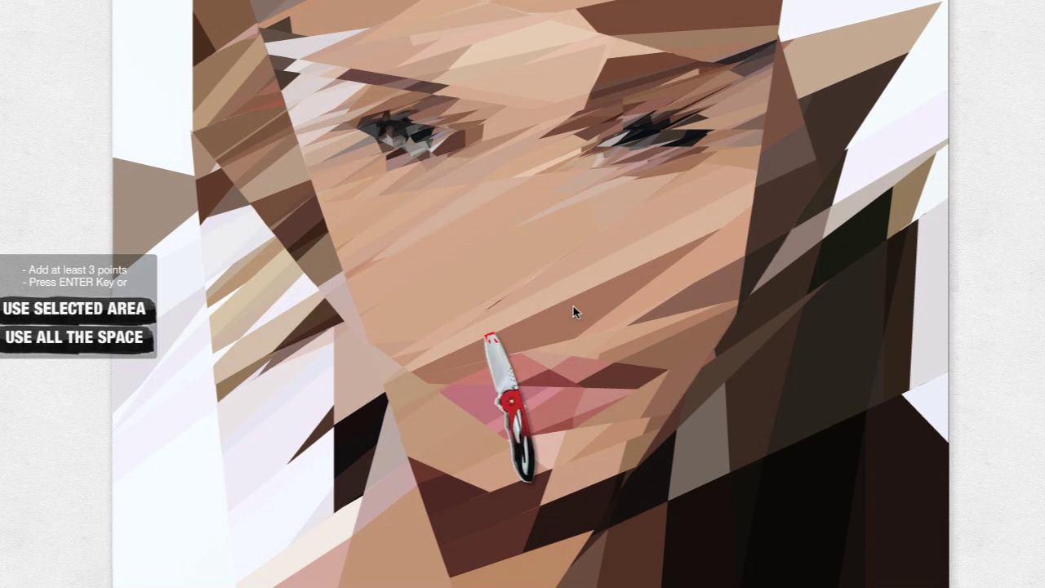
Step: Raise Colorfulness in the Color Panel so the skin and lips look warmer
click(189, 574)
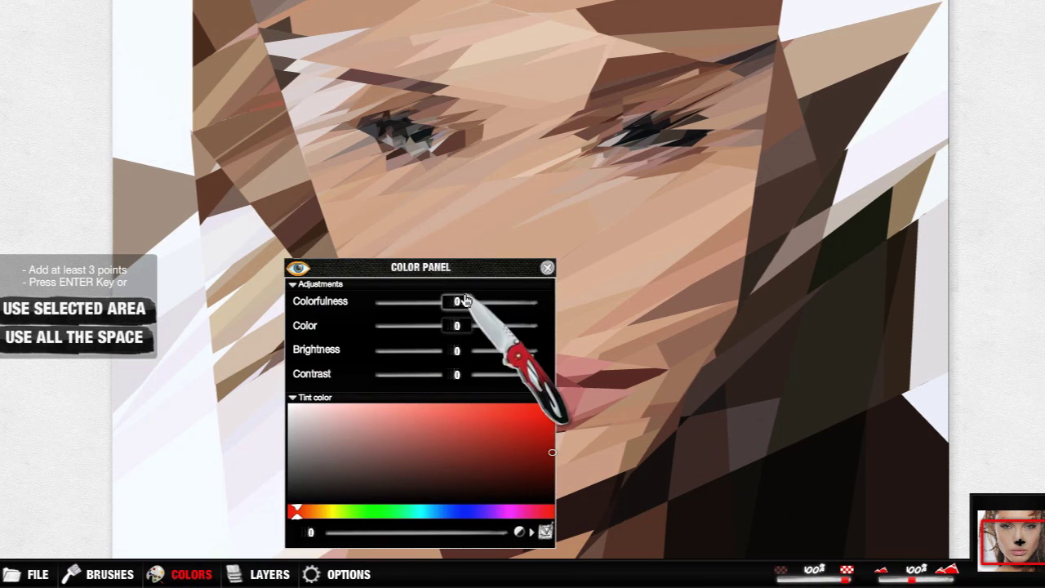
click(547, 266)
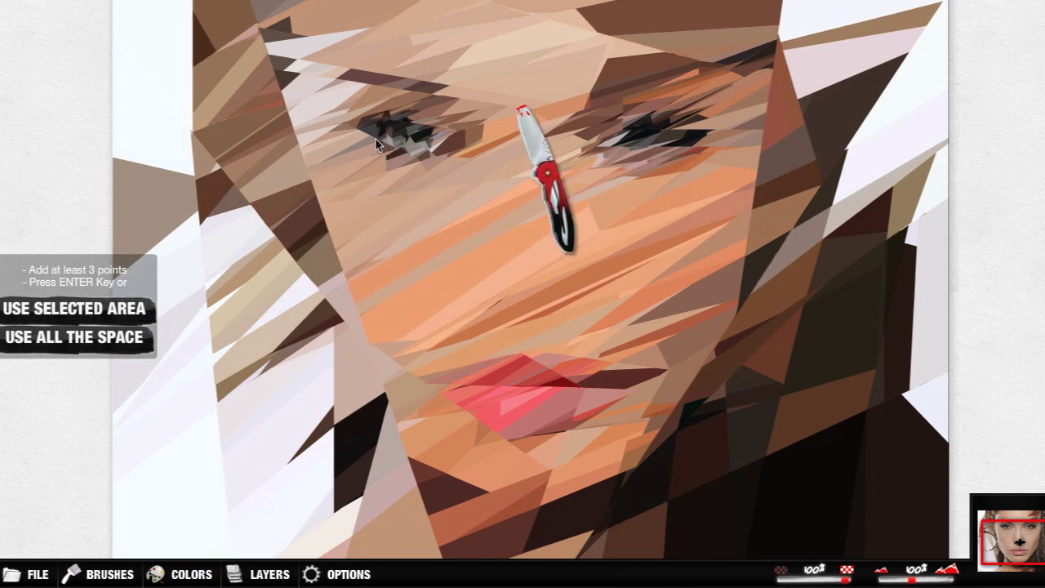
click(188, 574)
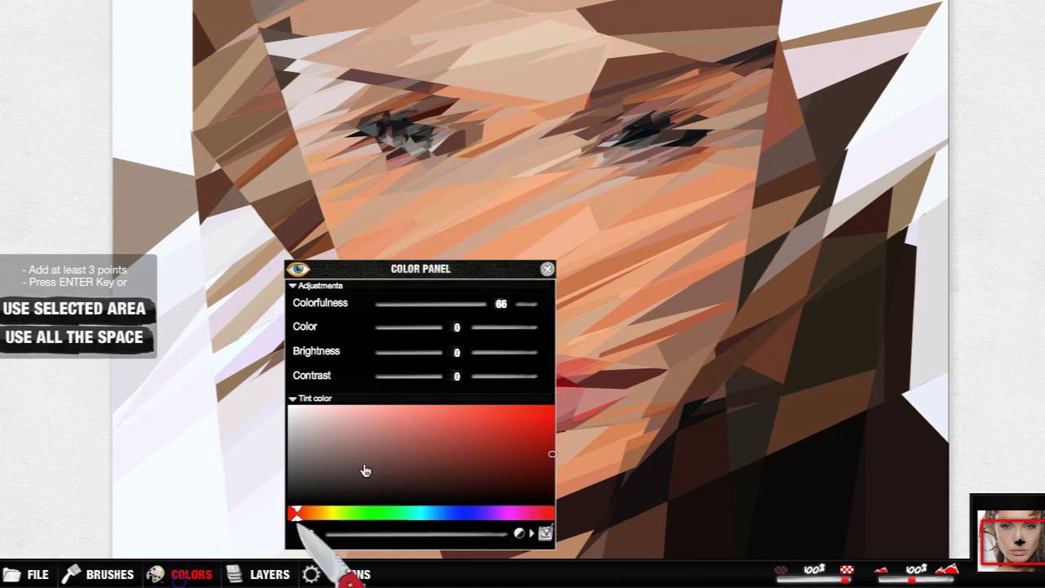
click(547, 268)
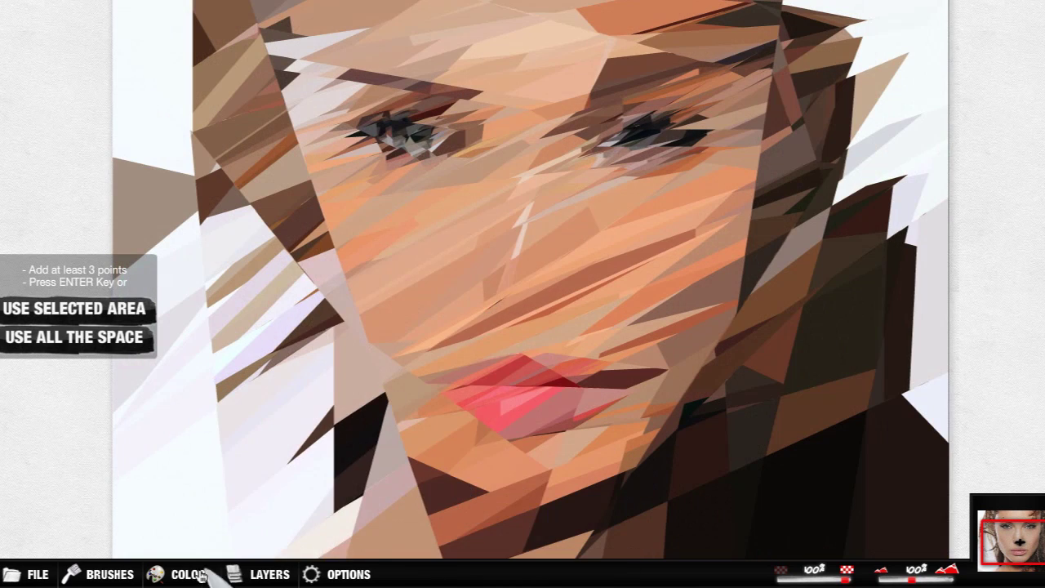
click(188, 574)
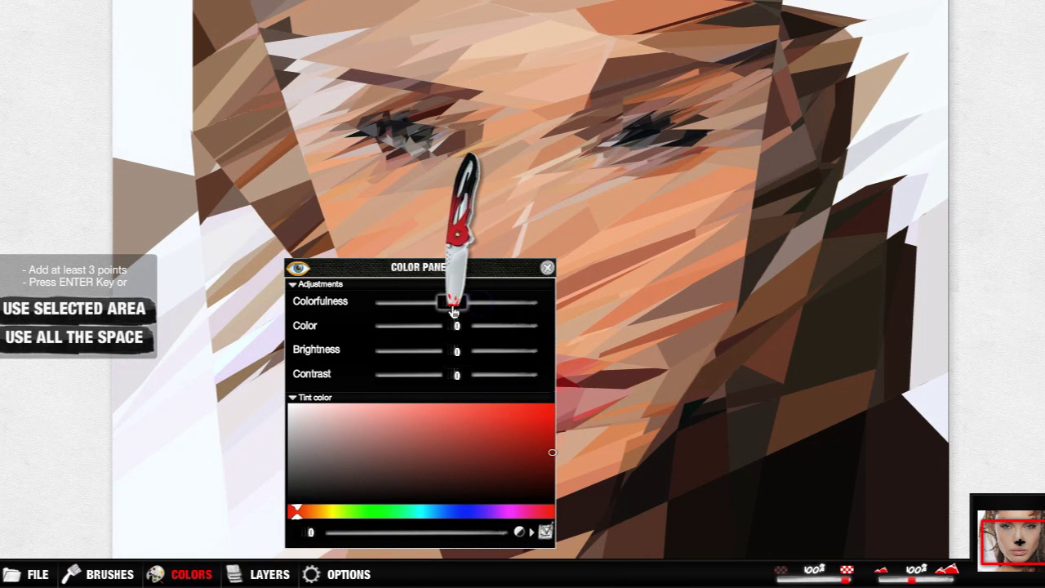
click(547, 268)
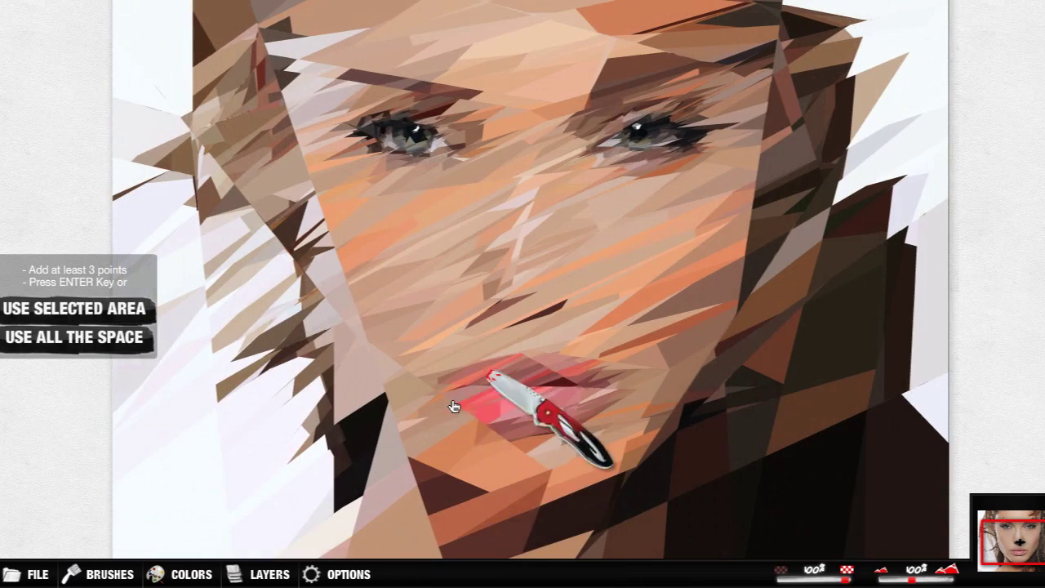
click(463, 409)
Step: Toggle between the original photo and the sliced painting several times to compare
key(space)
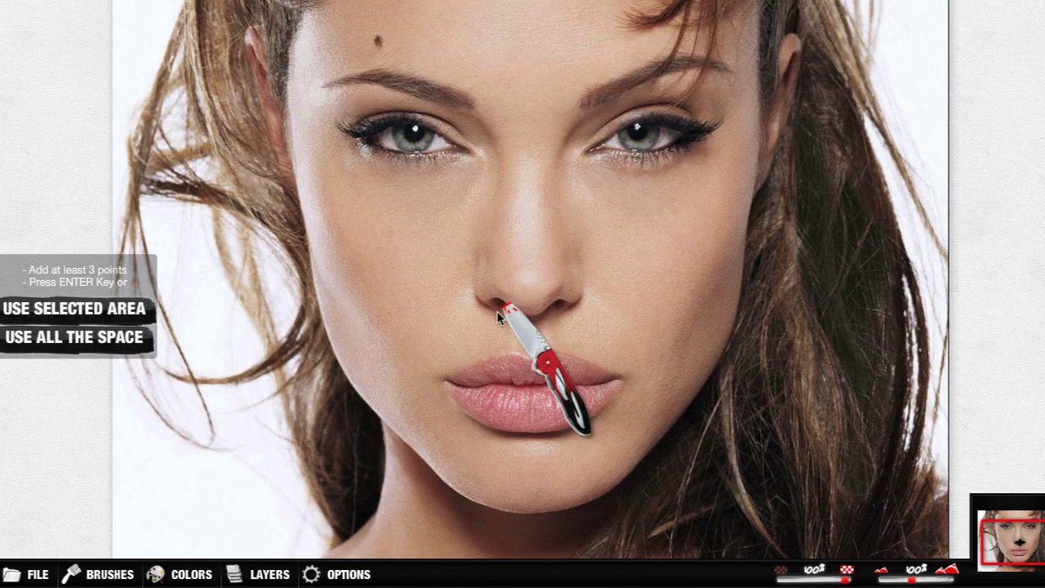
key(space)
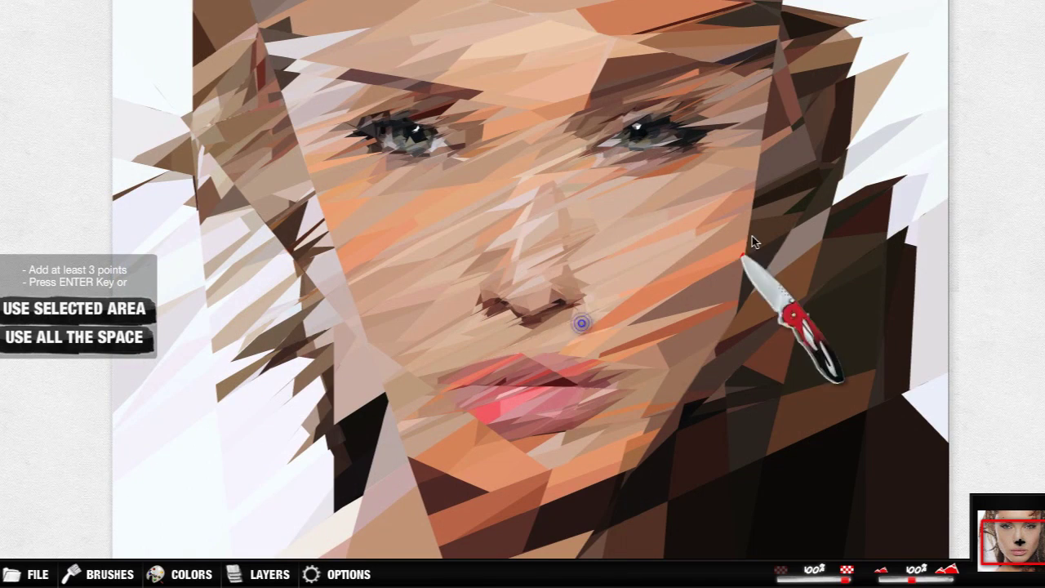
key(space)
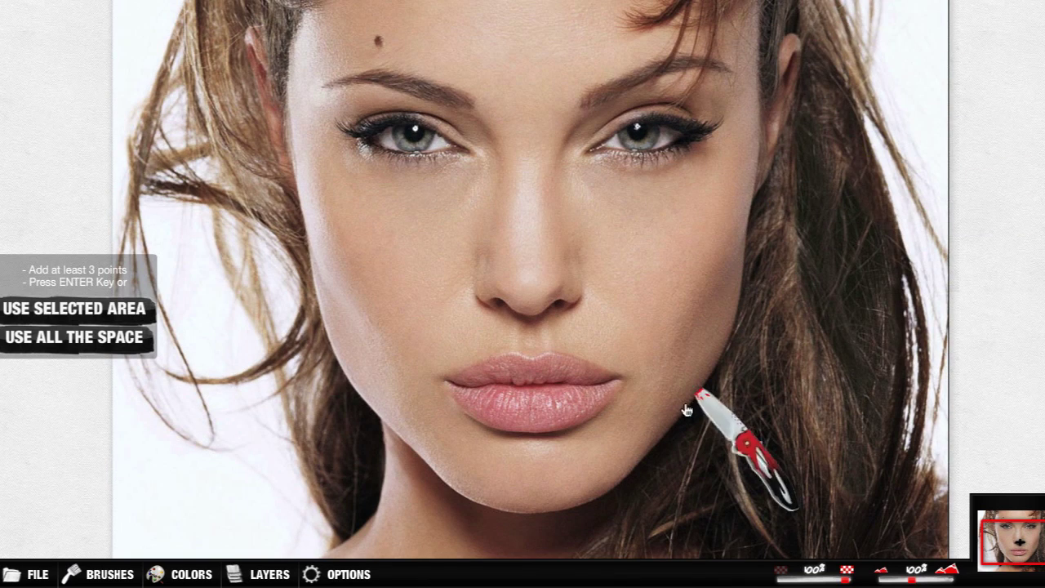
key(space)
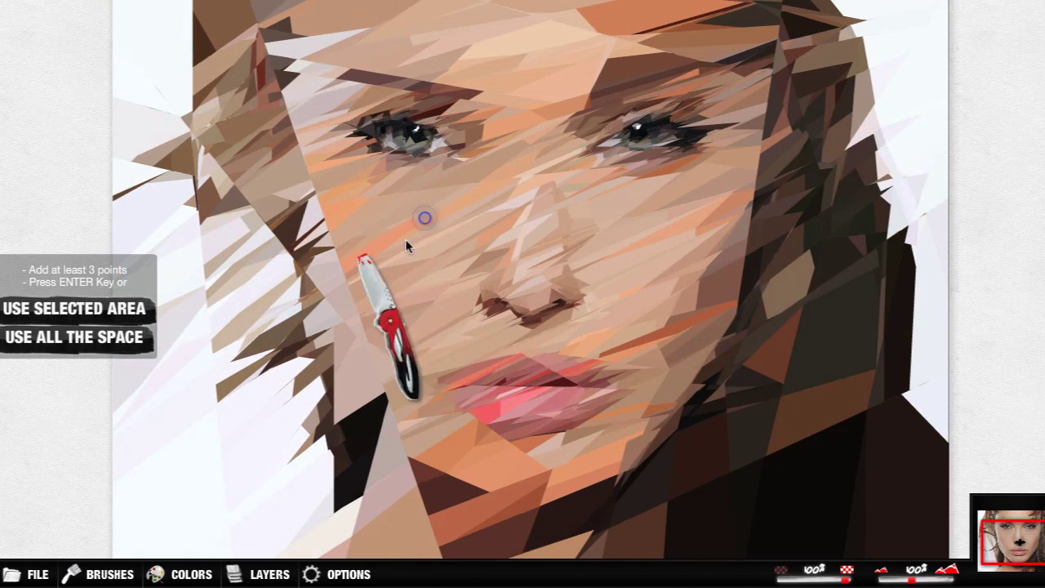
key(space)
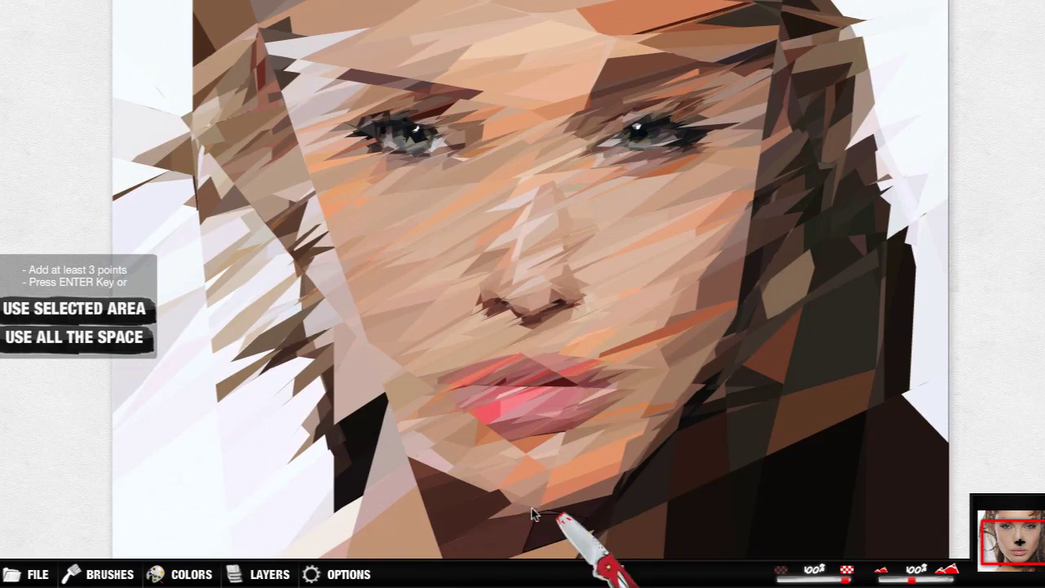
key(space)
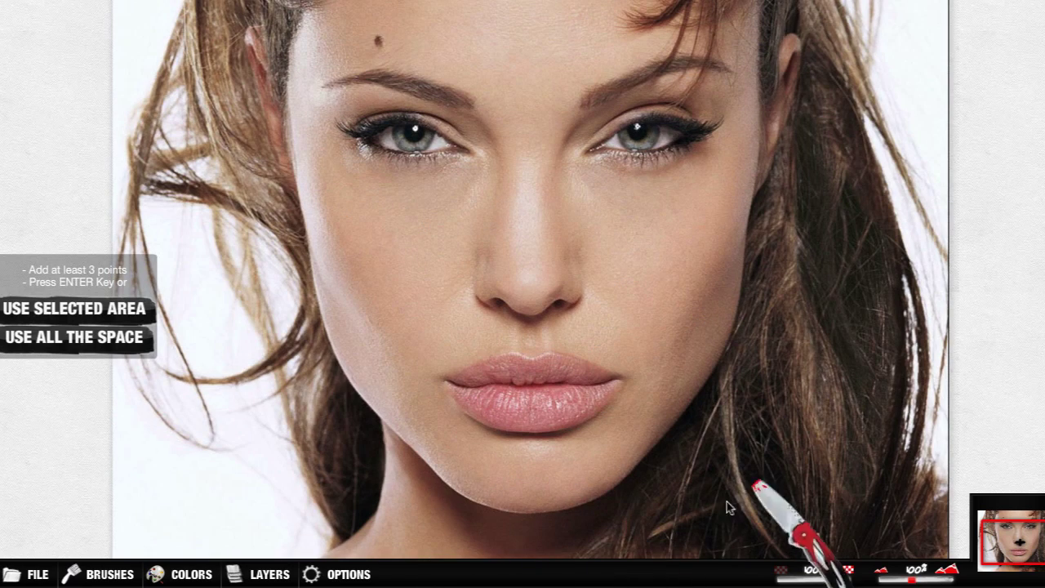
key(space)
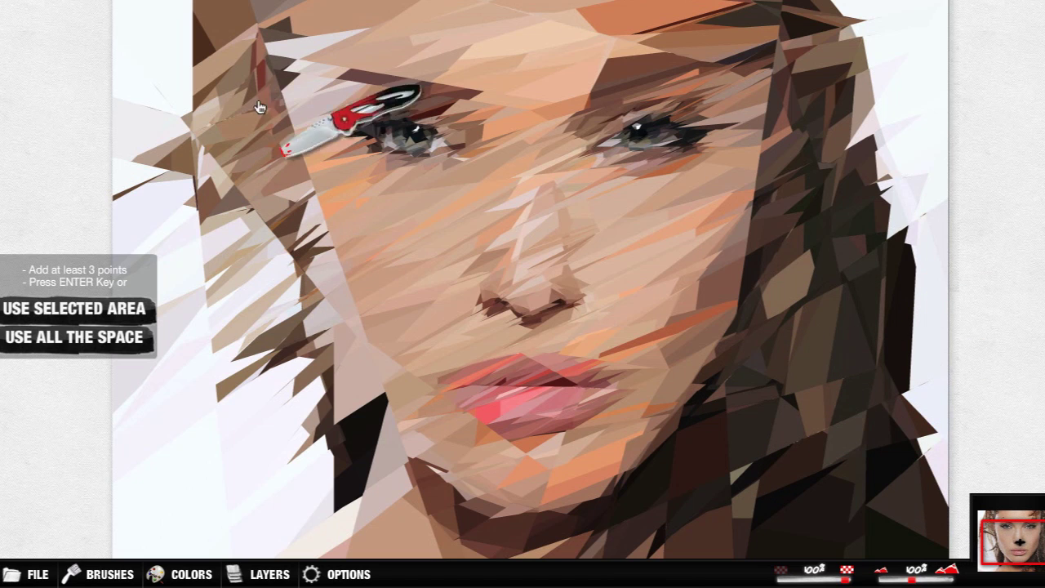
Step: Place two new outline points while nudging the painting view
click(359, 343)
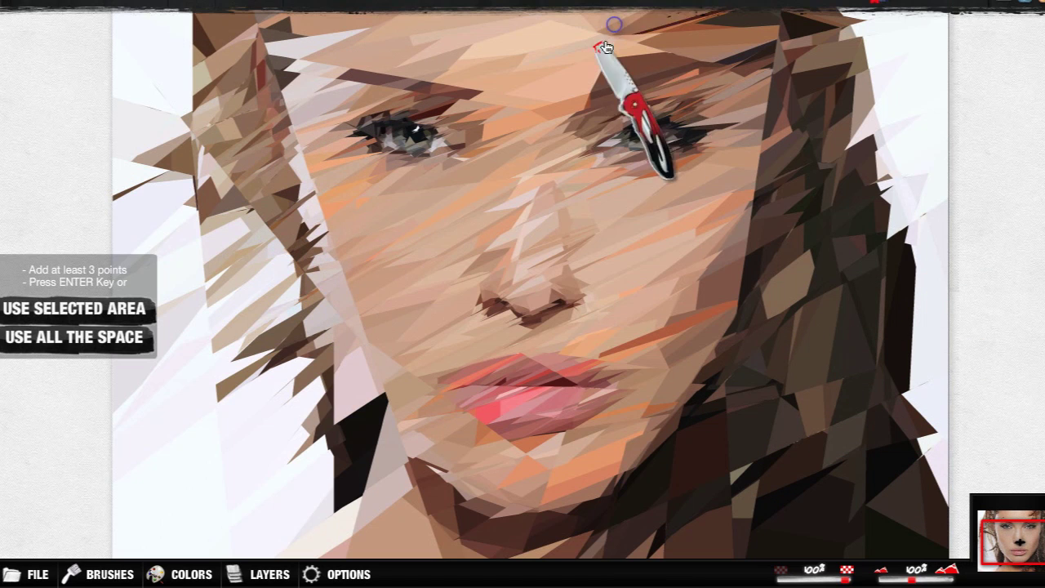
key(Up)
key(Up)
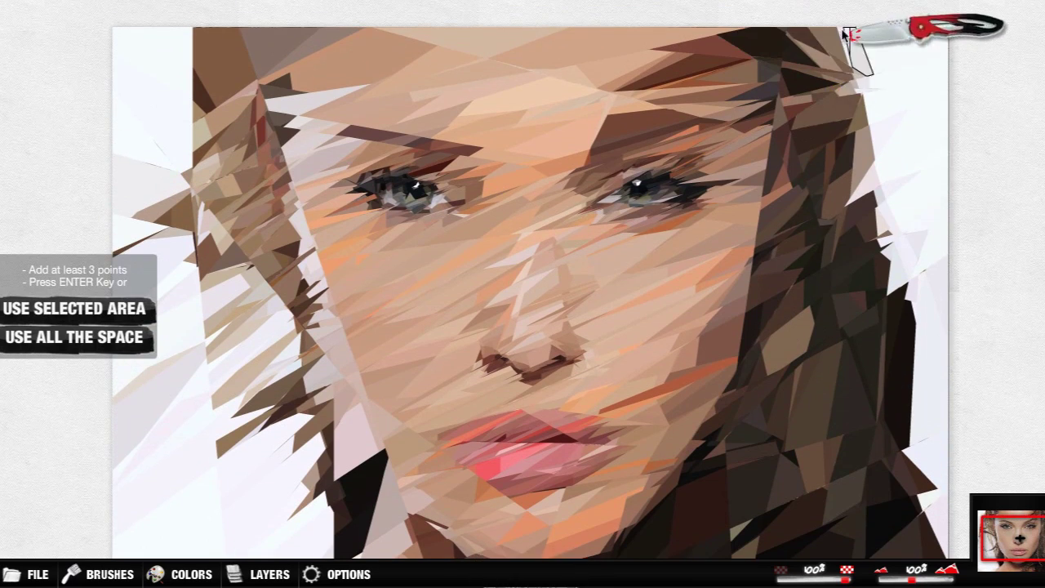
key(space)
key(space)
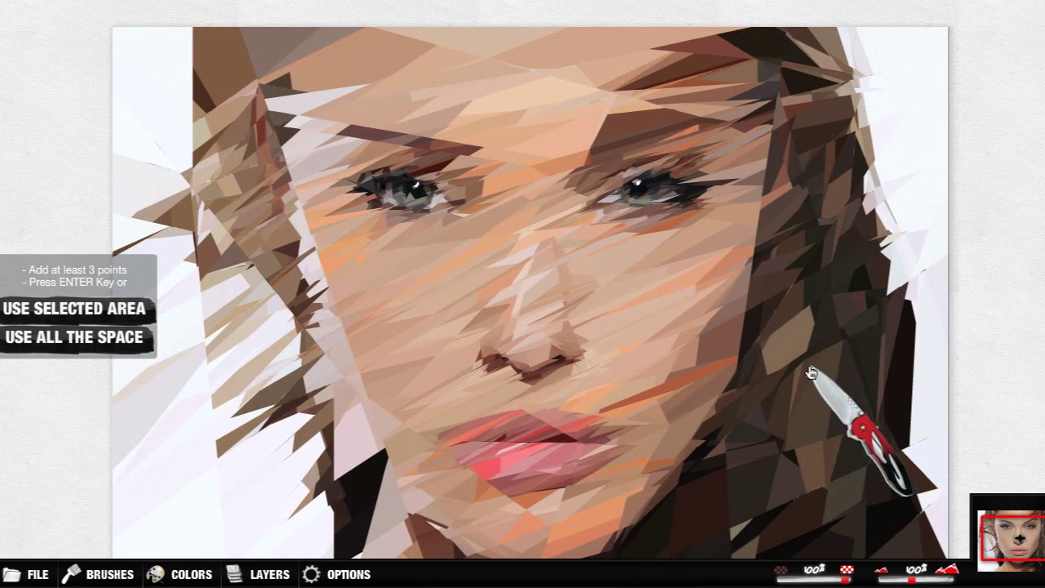
click(346, 462)
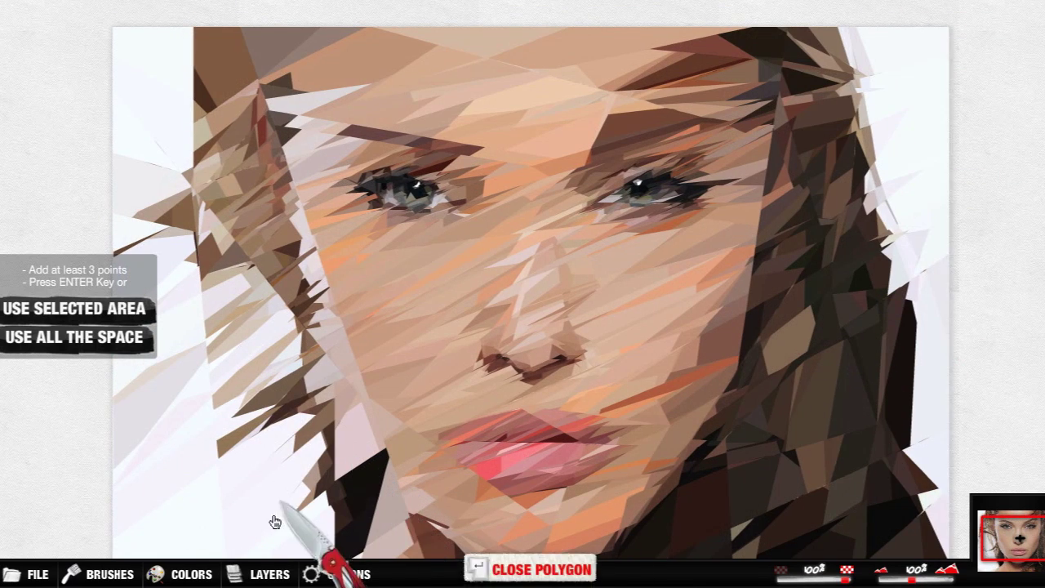
Step: Set the sliced layer's blend mode to hardlight, close the Layers panel, and pan the canvas
click(269, 574)
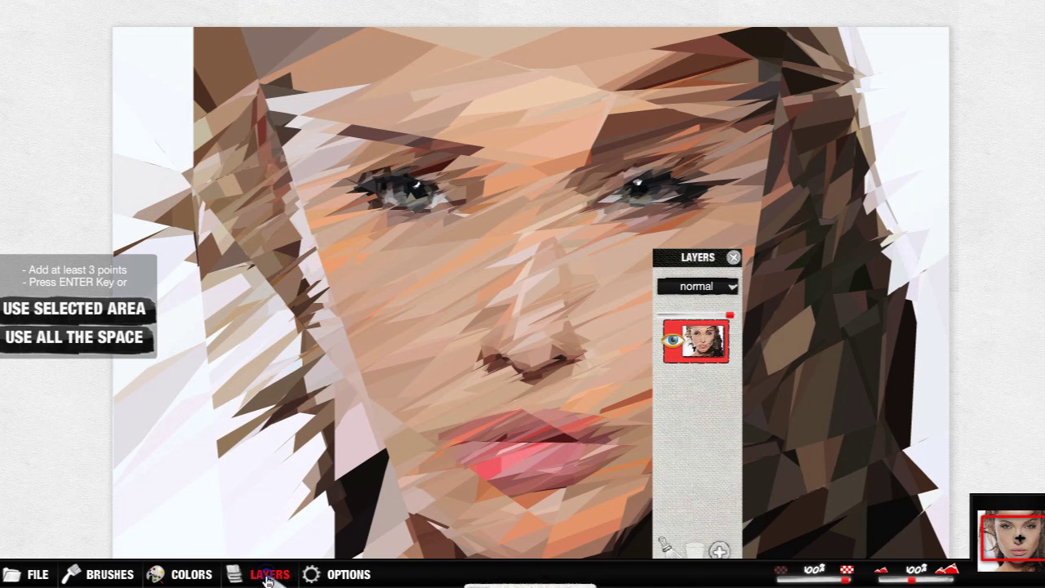
click(696, 276)
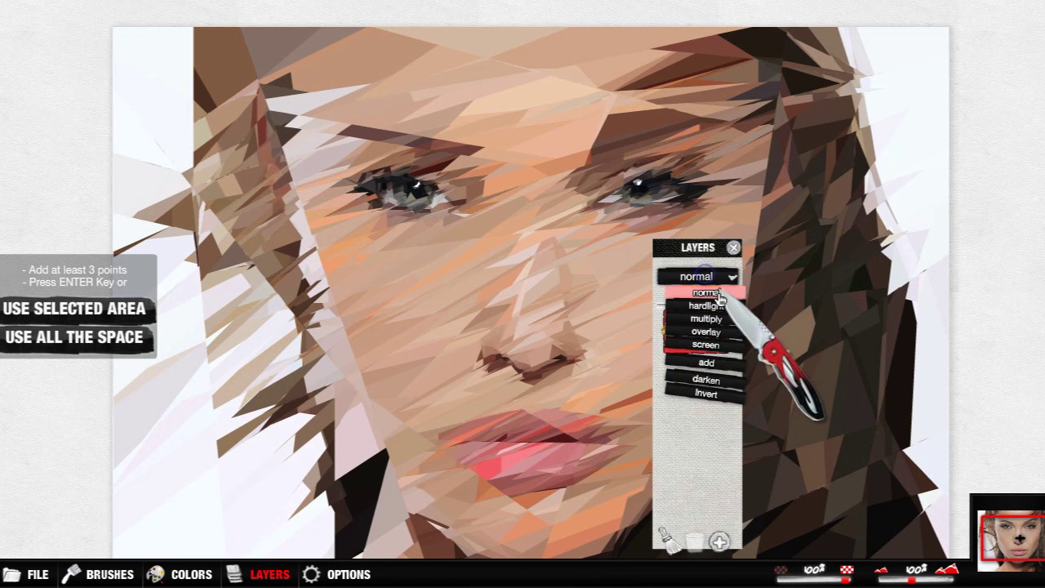
click(706, 306)
click(707, 305)
click(733, 248)
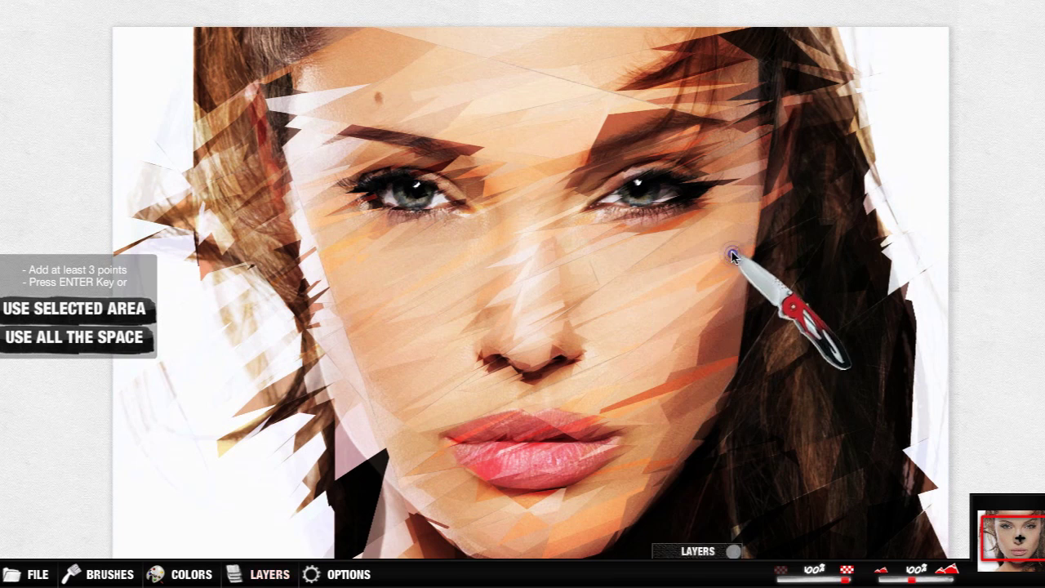
key(Down)
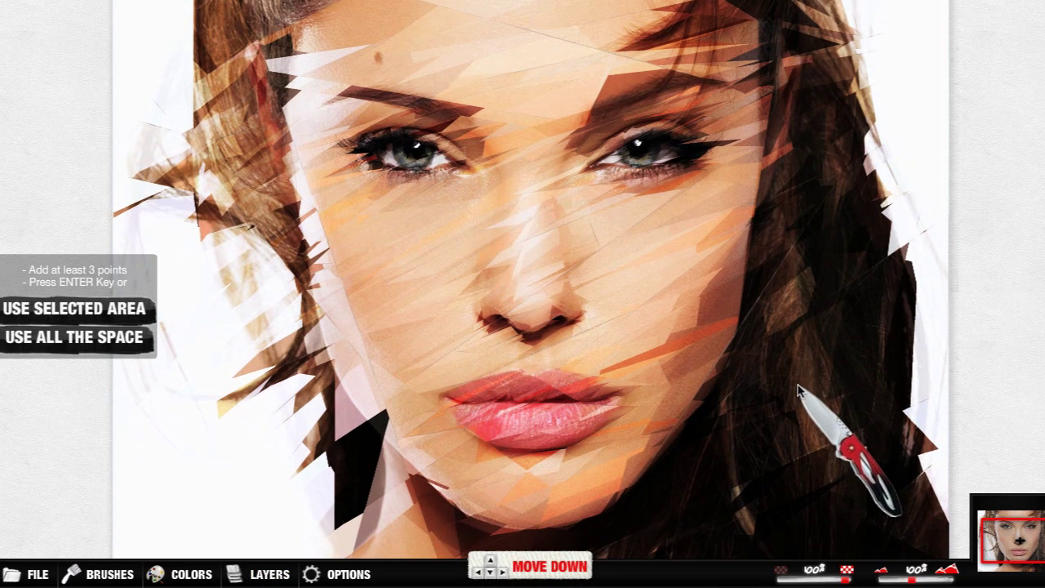
key(Right)
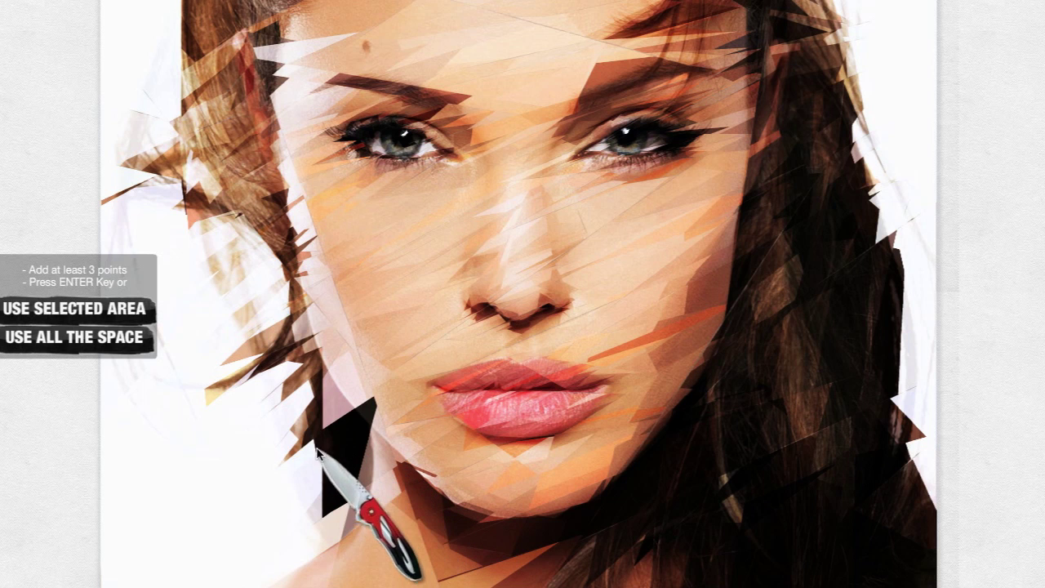
Step: Outline a polygon beside the chin, use the selected area, and slice a dark shard there
click(380, 407)
click(375, 458)
click(302, 461)
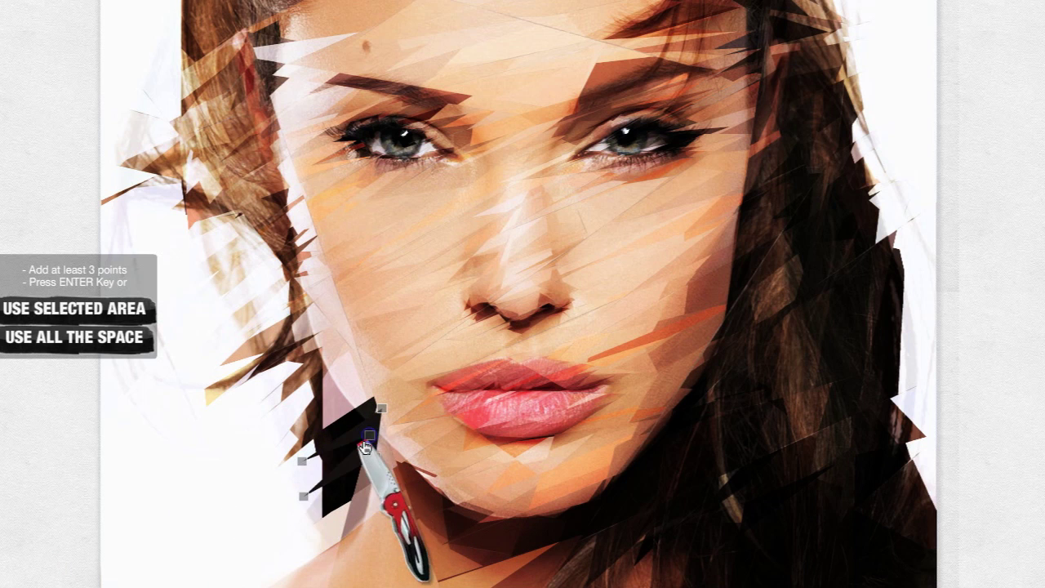
click(284, 491)
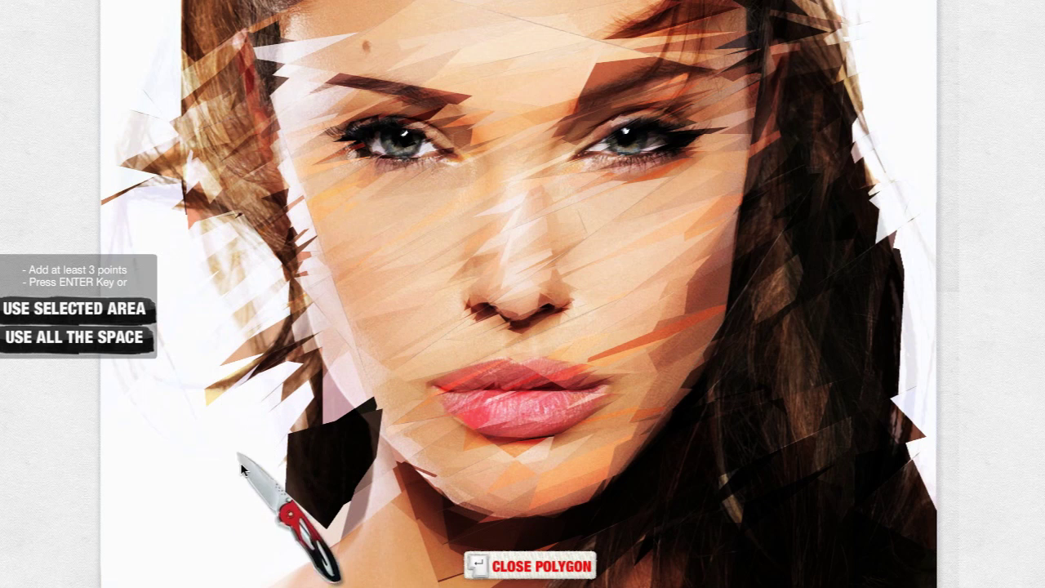
click(133, 309)
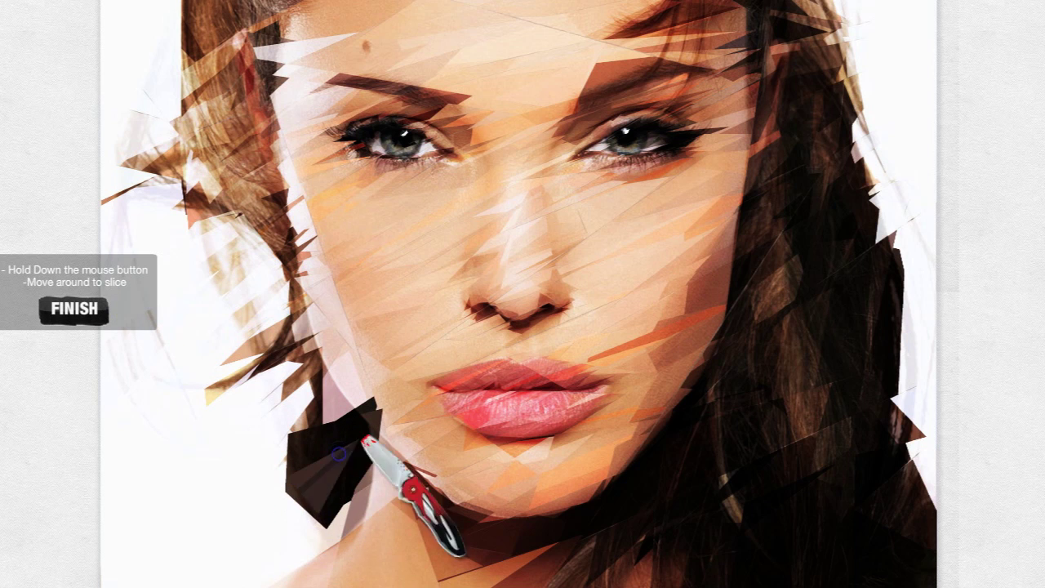
mouse_move(295, 488)
mouse_down()
mouse_move(381, 406)
mouse_move(342, 439)
mouse_up()
click(75, 303)
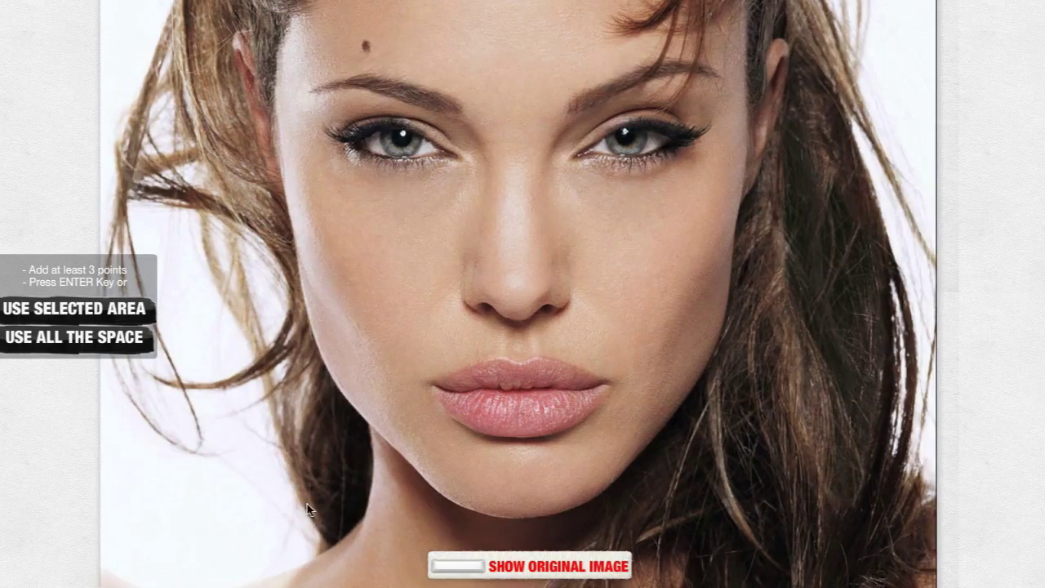
Step: Apply a three-point shard beside the chin, then begin new polygons near the brow and inner eye
click(338, 533)
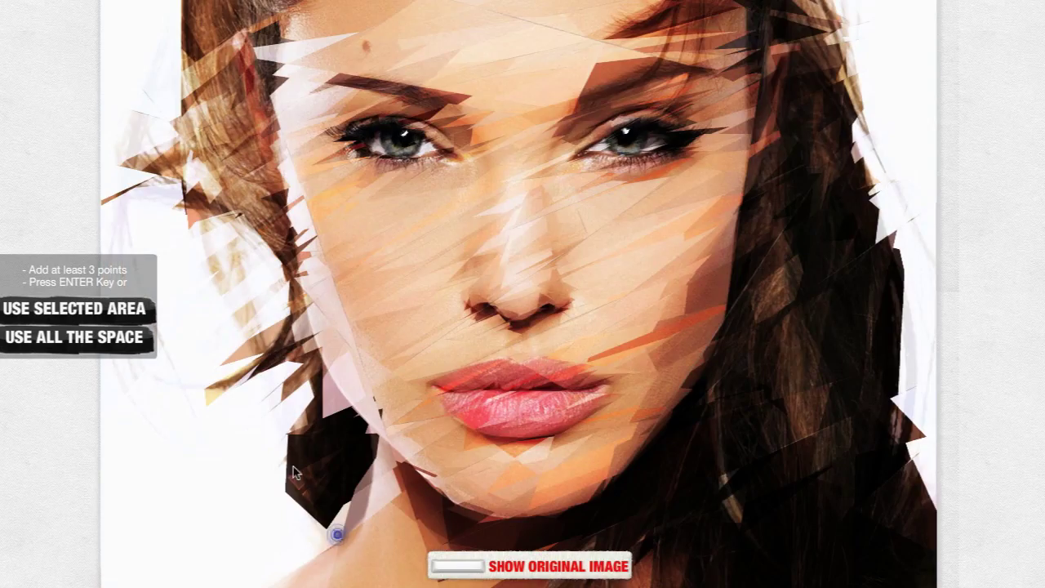
click(290, 428)
click(269, 476)
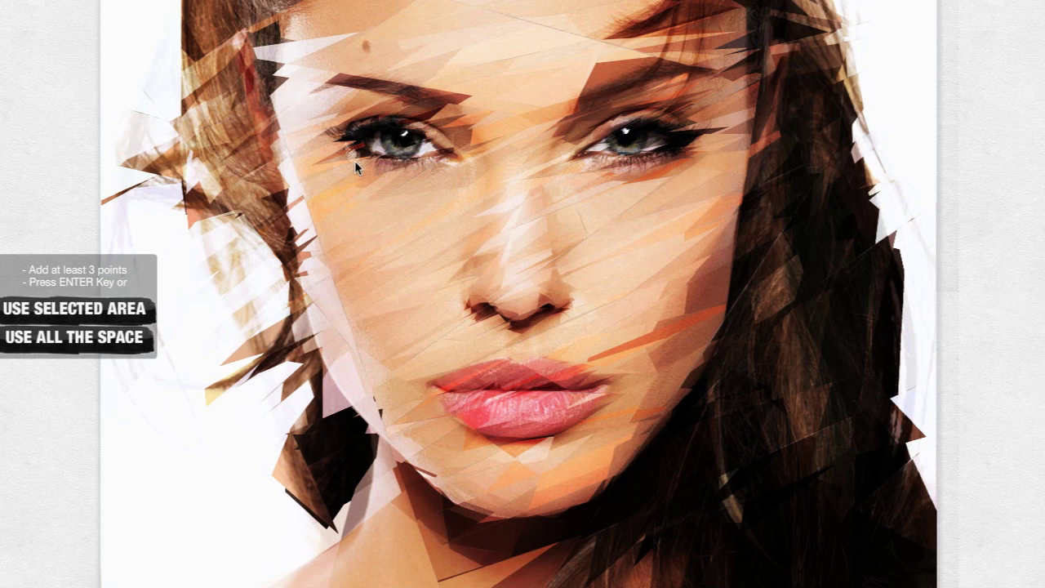
key(Return)
click(428, 81)
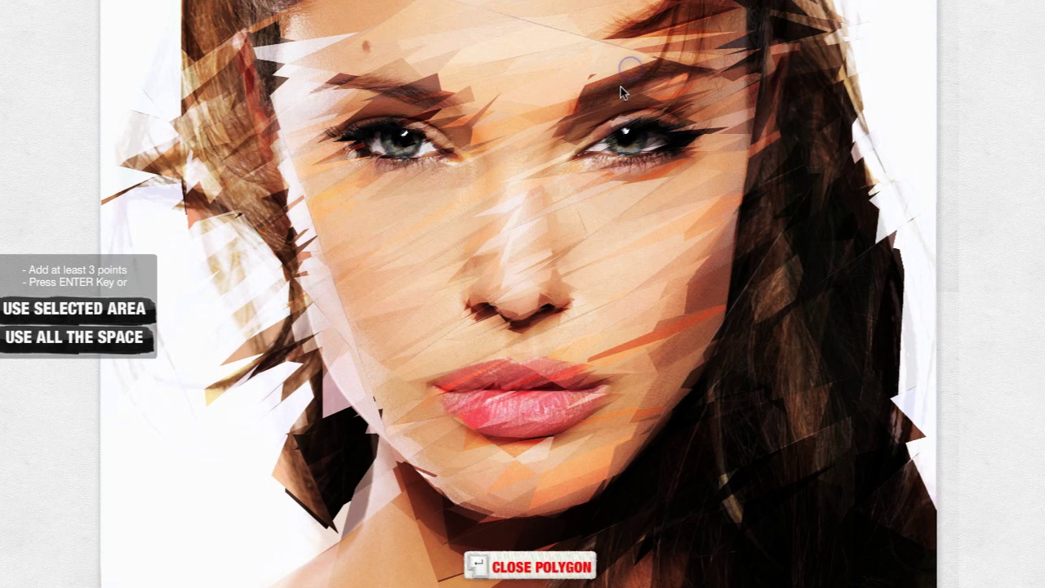
key(Up)
click(555, 188)
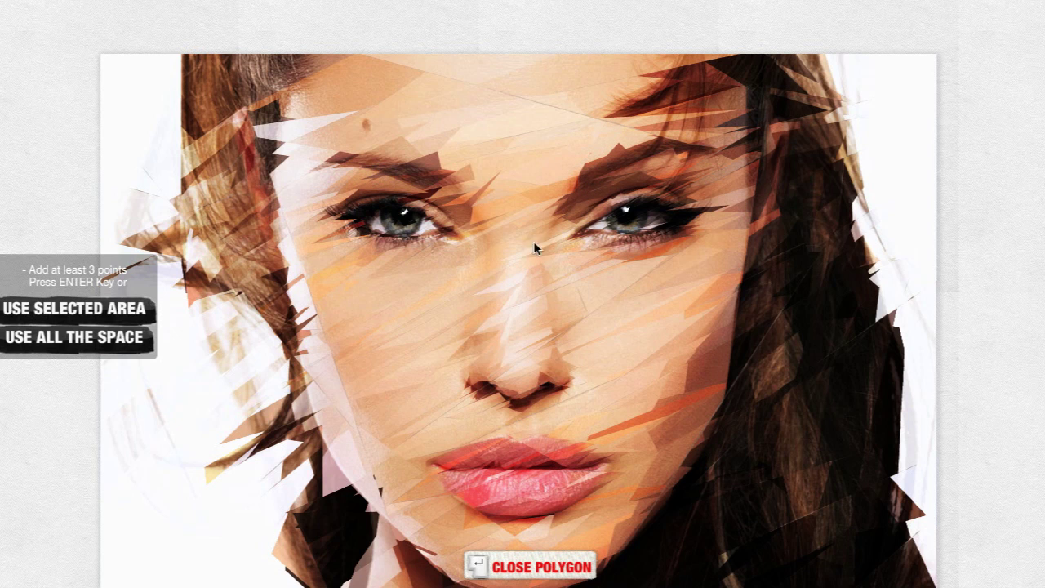
Step: Try the eraser, zoom out to 63% and back to 100%, then reselect the Slicer brush
mouse_move(425, 448)
click(115, 575)
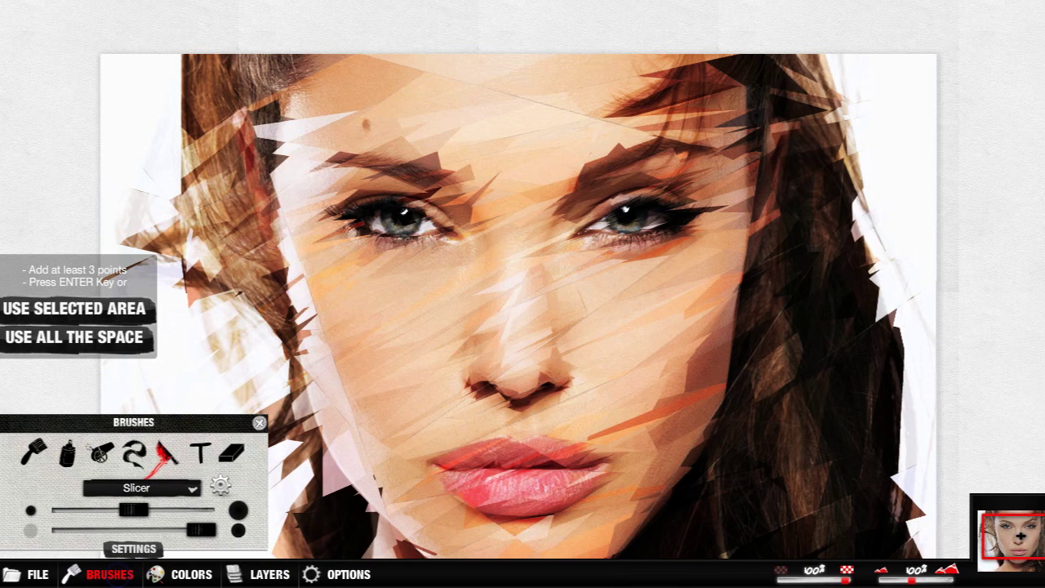
click(231, 452)
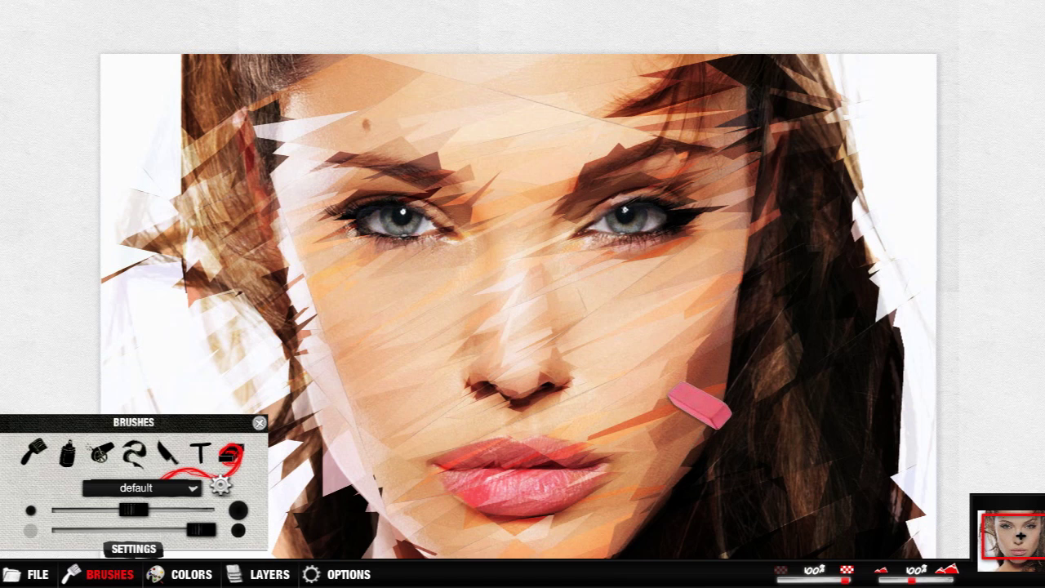
drag(913, 580, 898, 580)
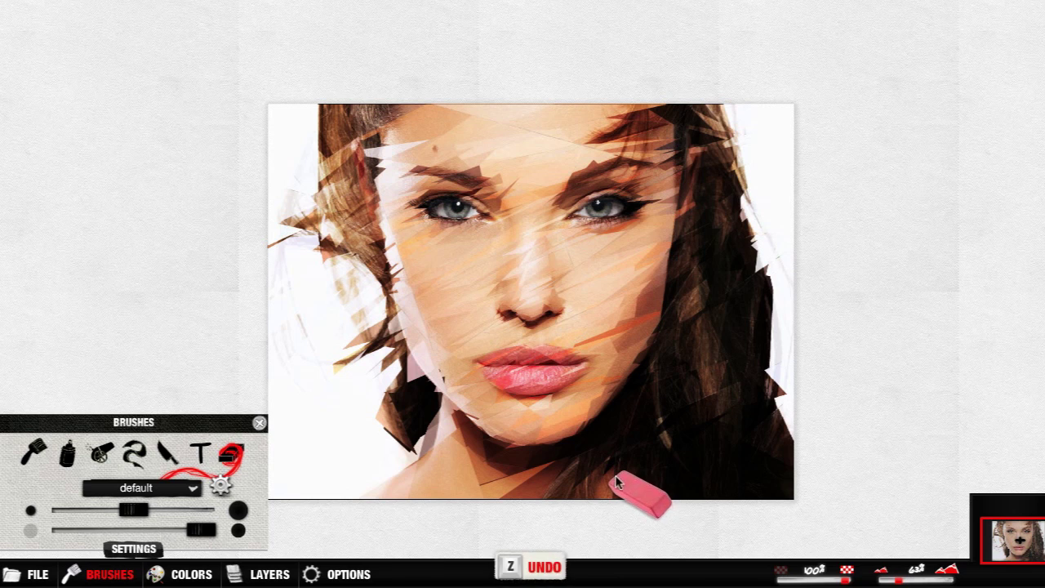
drag(904, 582, 911, 581)
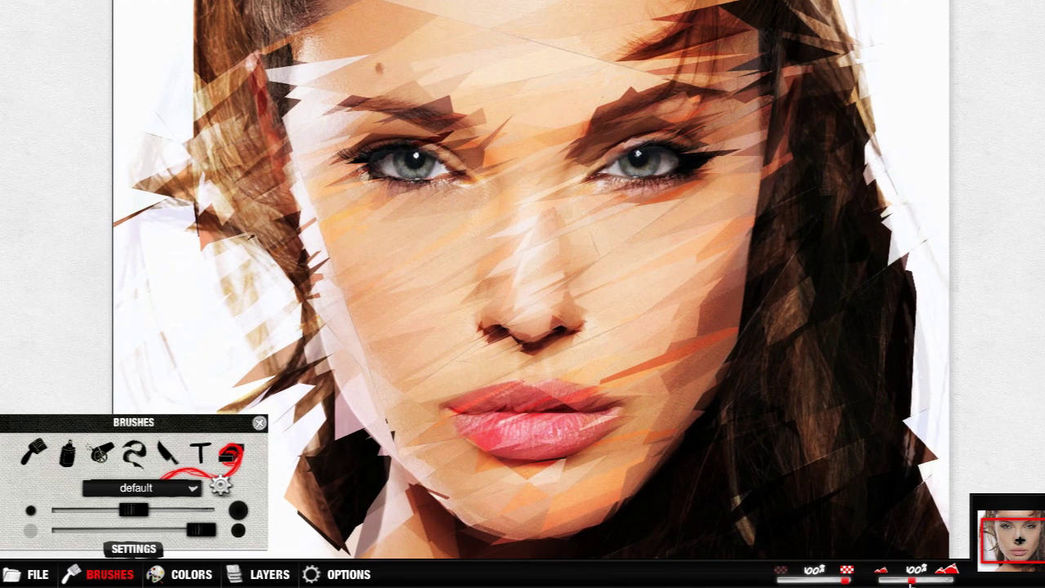
click(166, 451)
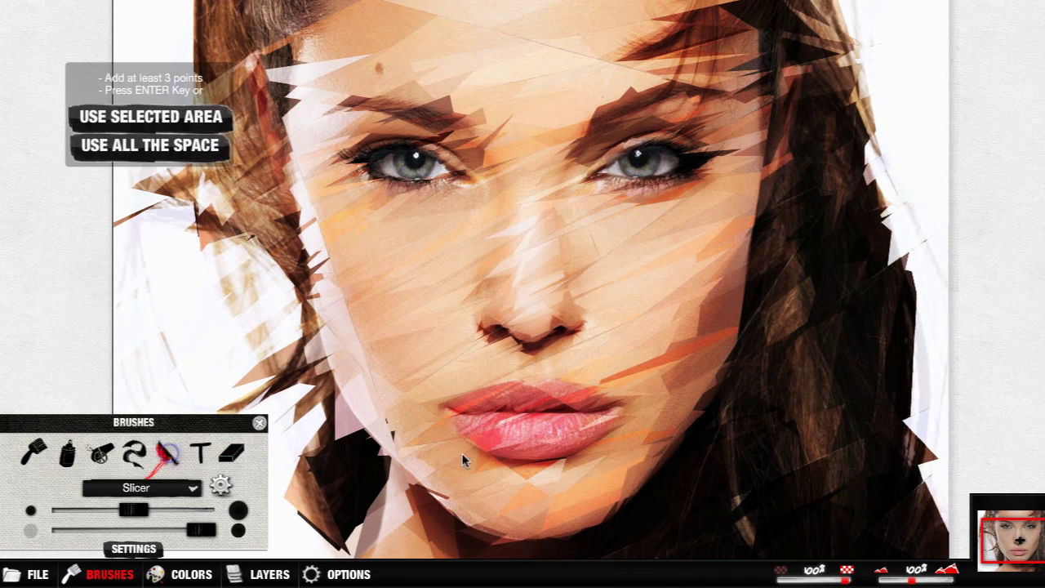
Step: Slice a polygon facet across the upper and lower lips
click(568, 387)
click(622, 409)
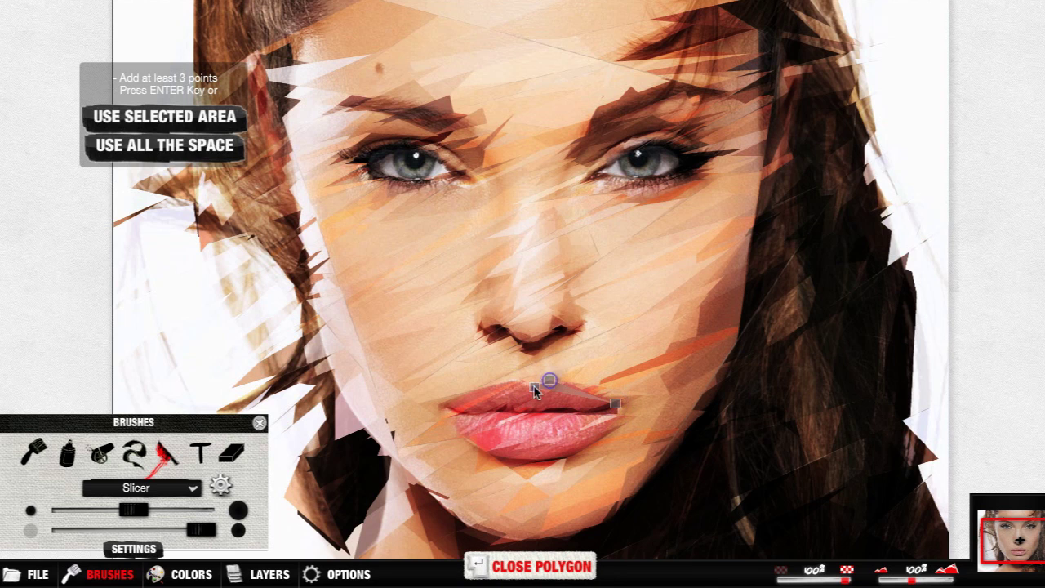
key(Escape)
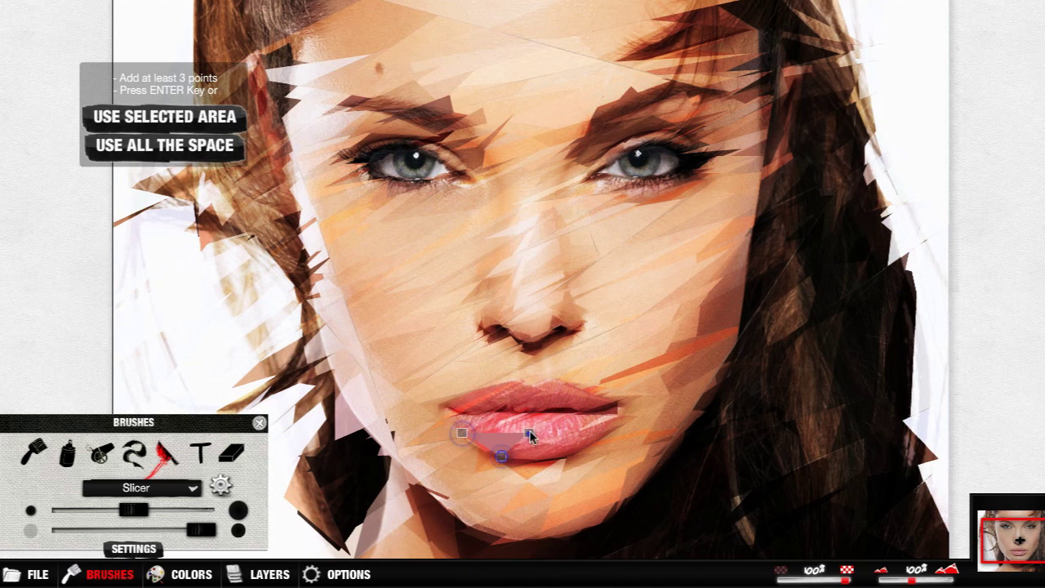
click(453, 414)
click(520, 416)
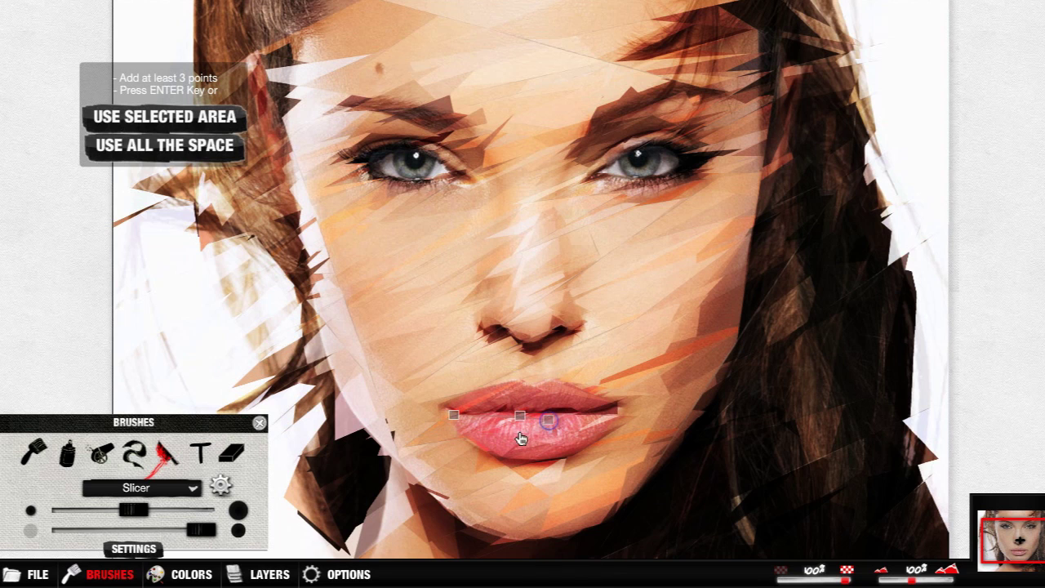
click(460, 431)
click(506, 377)
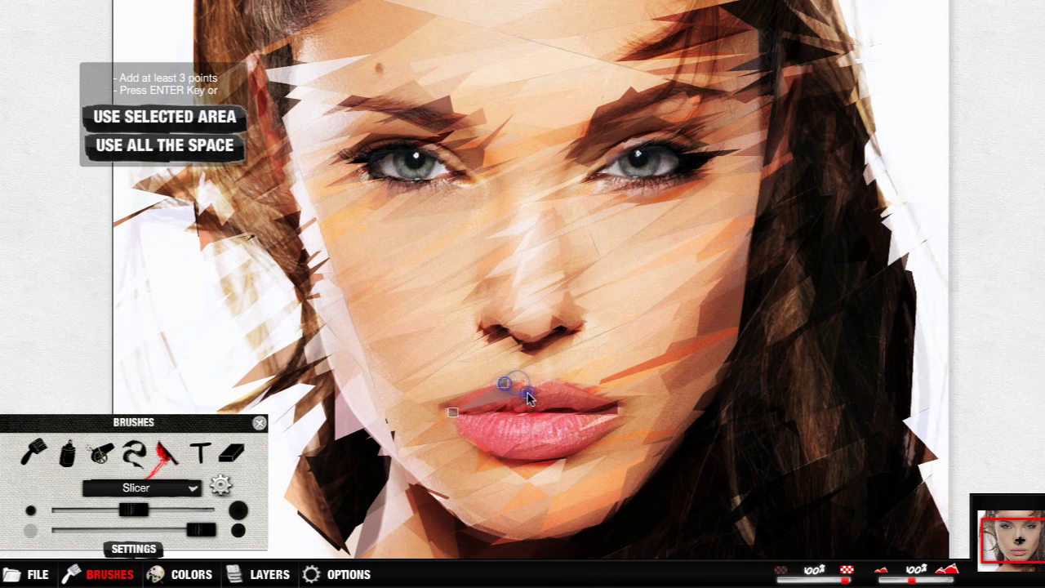
click(587, 399)
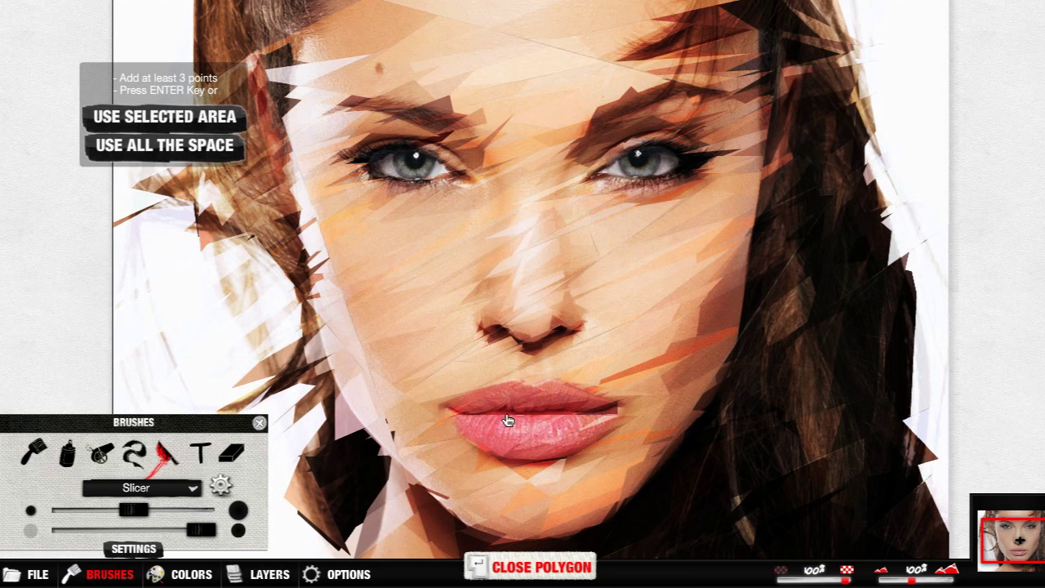
click(559, 427)
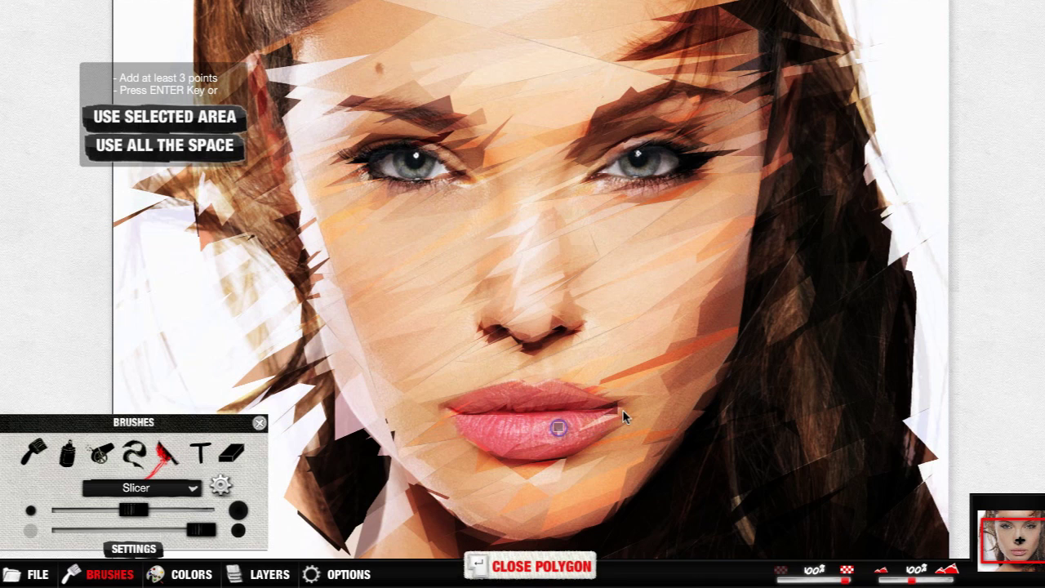
key(Return)
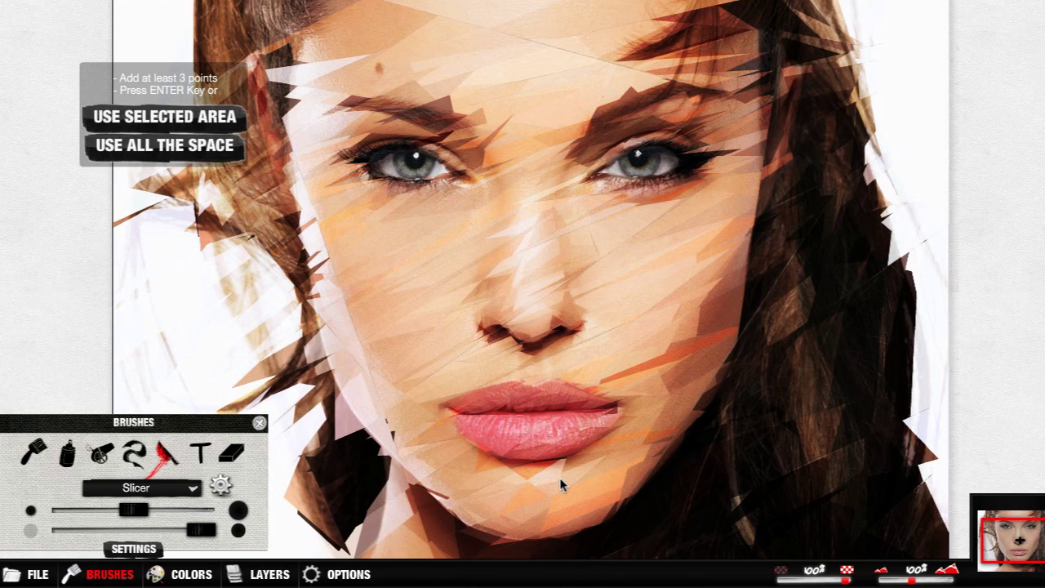
Step: Outline a new polygon along the brows and above the right eye
click(384, 418)
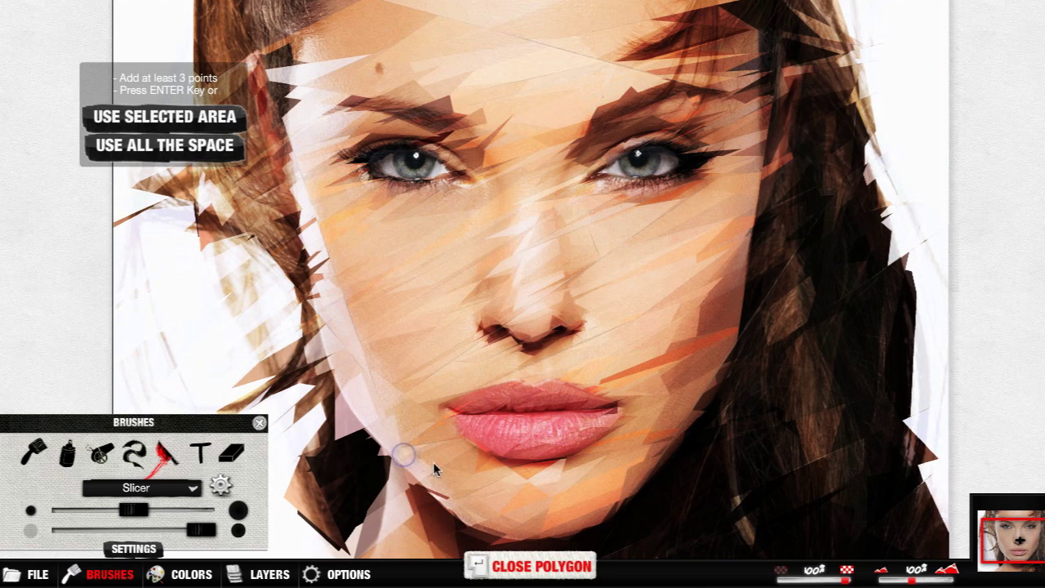
click(366, 104)
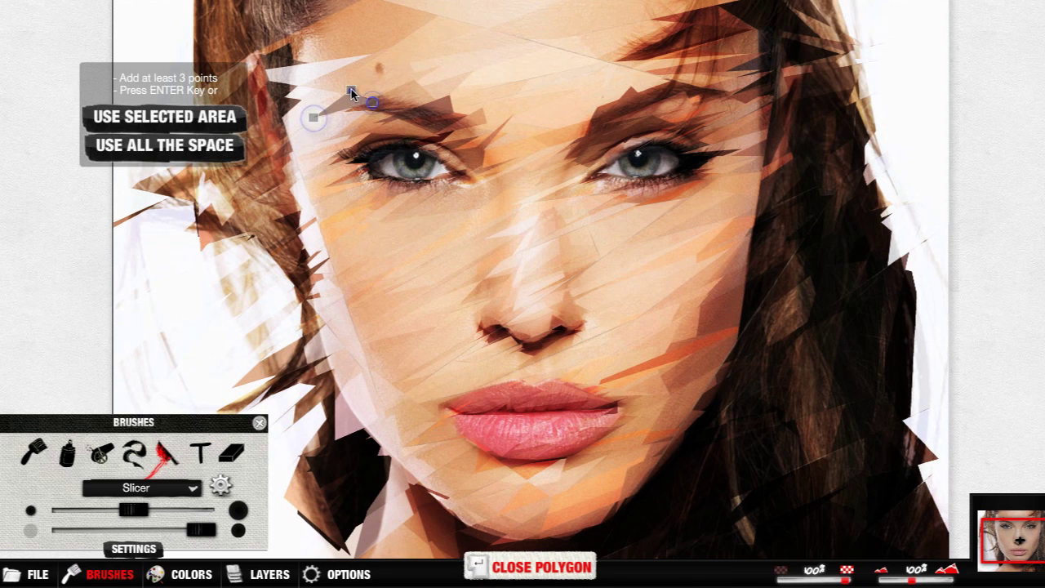
click(466, 89)
click(461, 143)
click(665, 120)
click(707, 121)
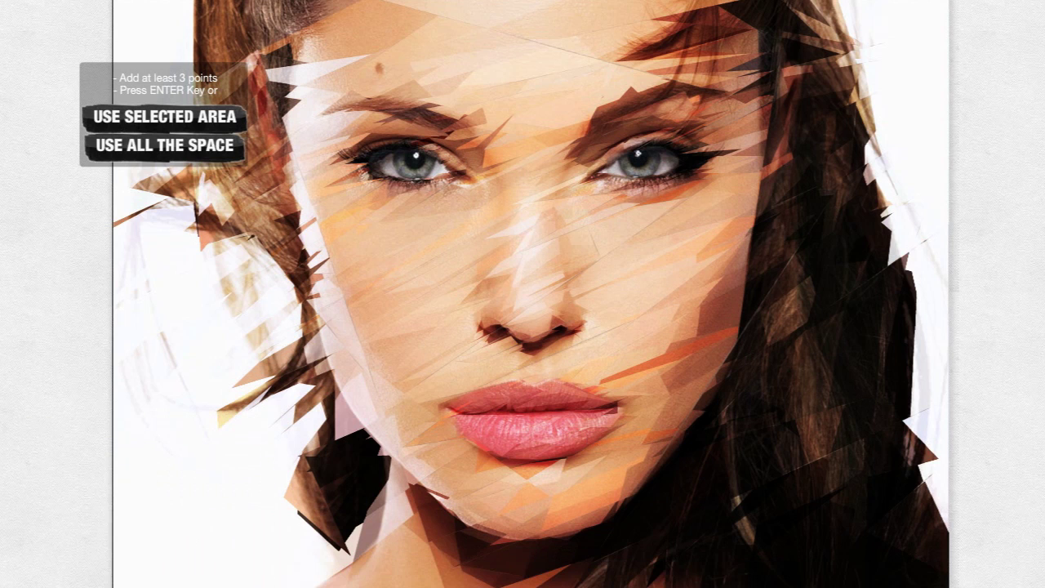
Step: Move the slicer popup aside, nudge the view, and show the original photo with the O key
drag(217, 86, 62, 416)
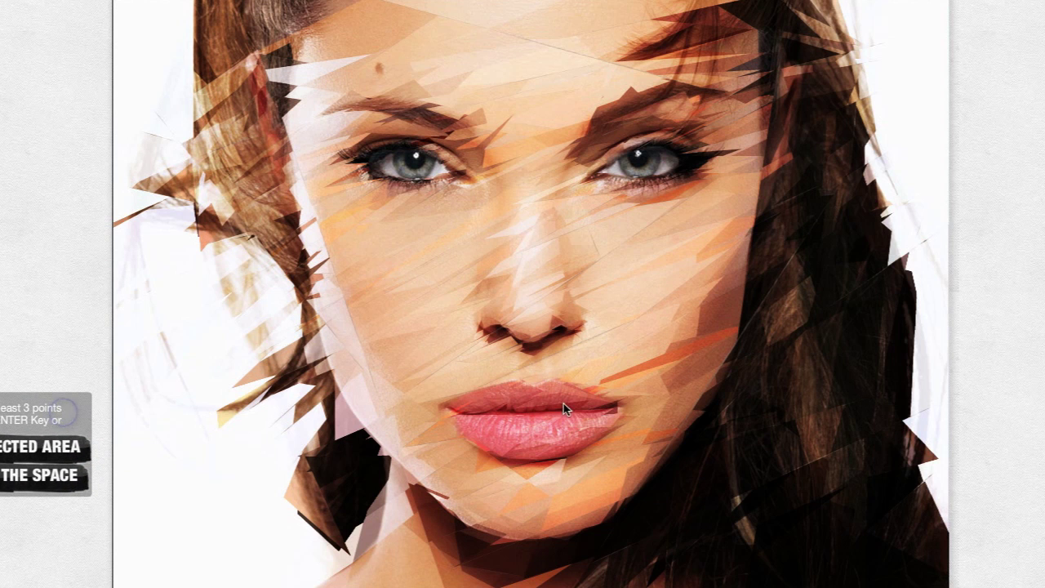
key(Up)
key(Down)
key(Up)
key(Up)
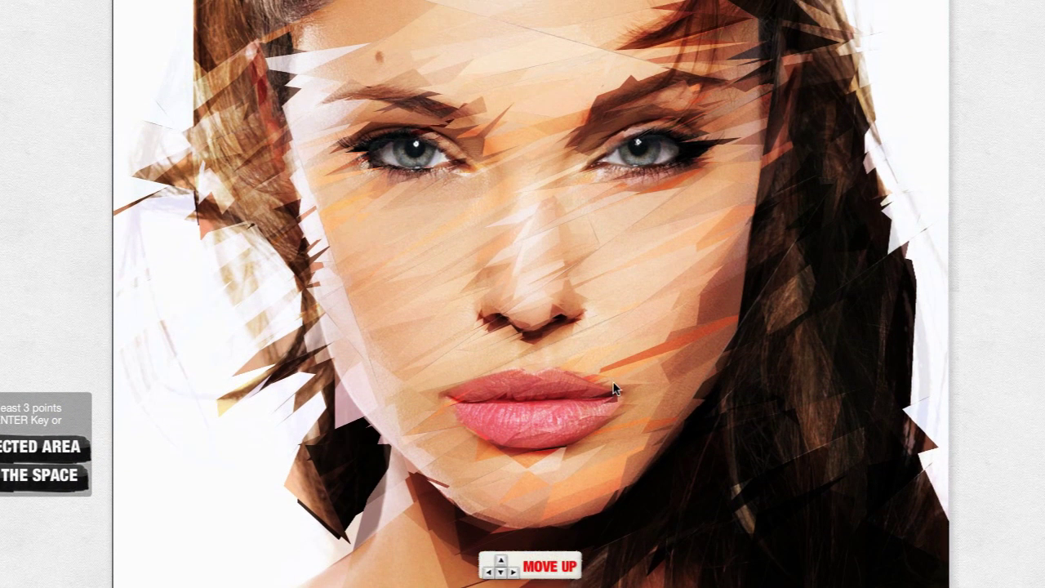
key(o)
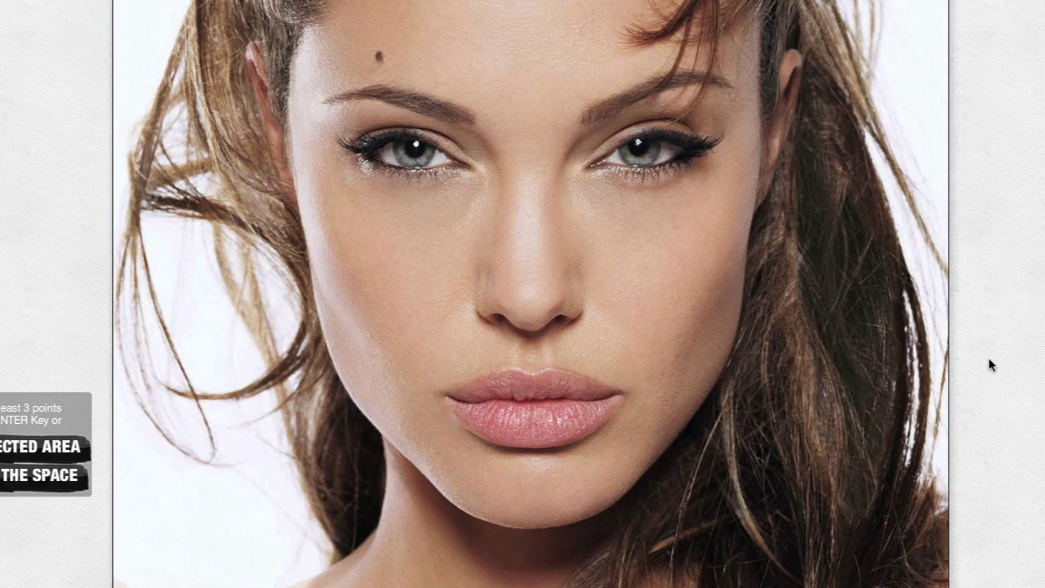
key(o)
key(o)
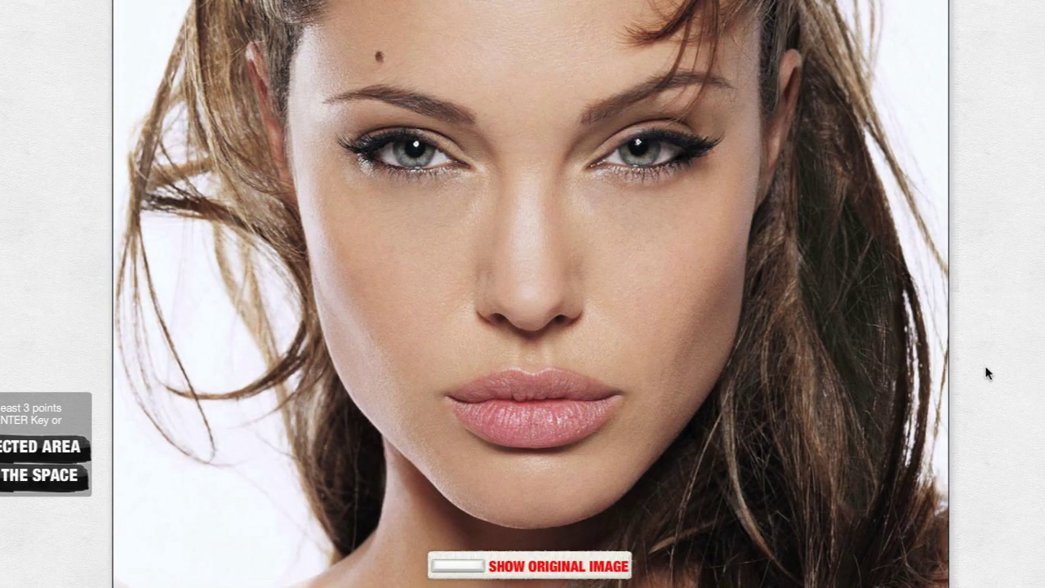